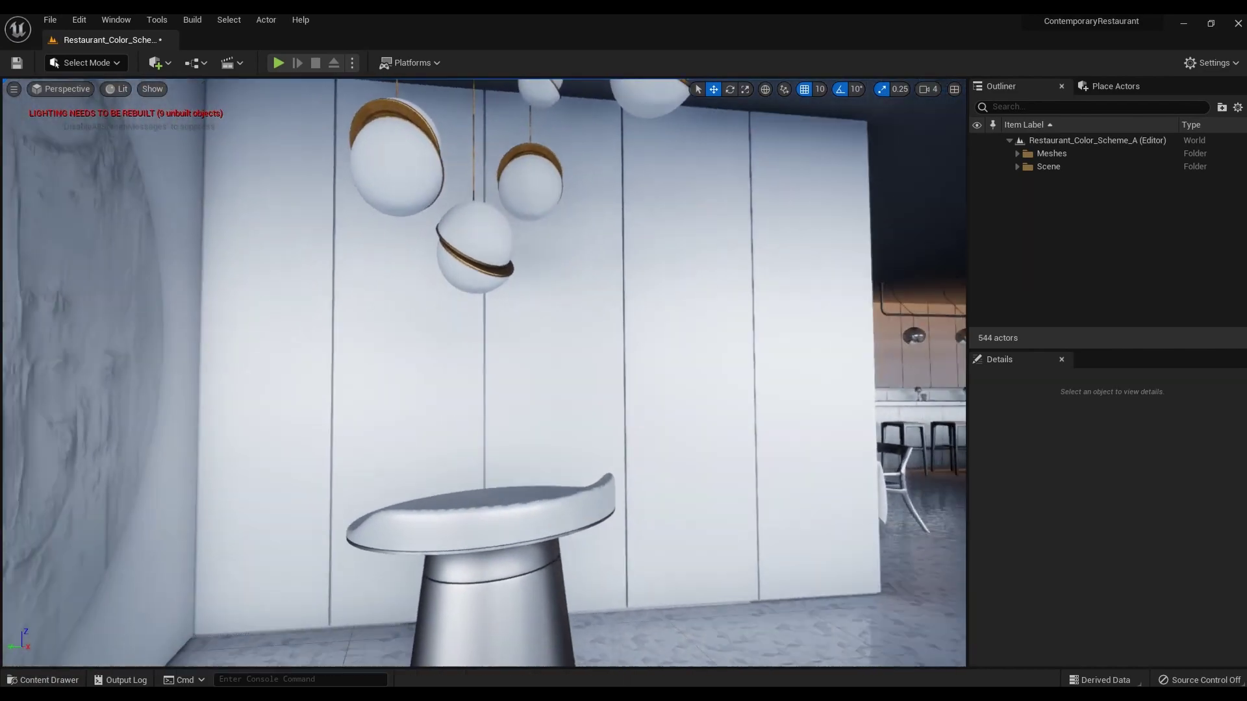
Add a sphere shape to the scene above the round stool in front of the panelled wall
right_drag(484, 372, 438, 402)
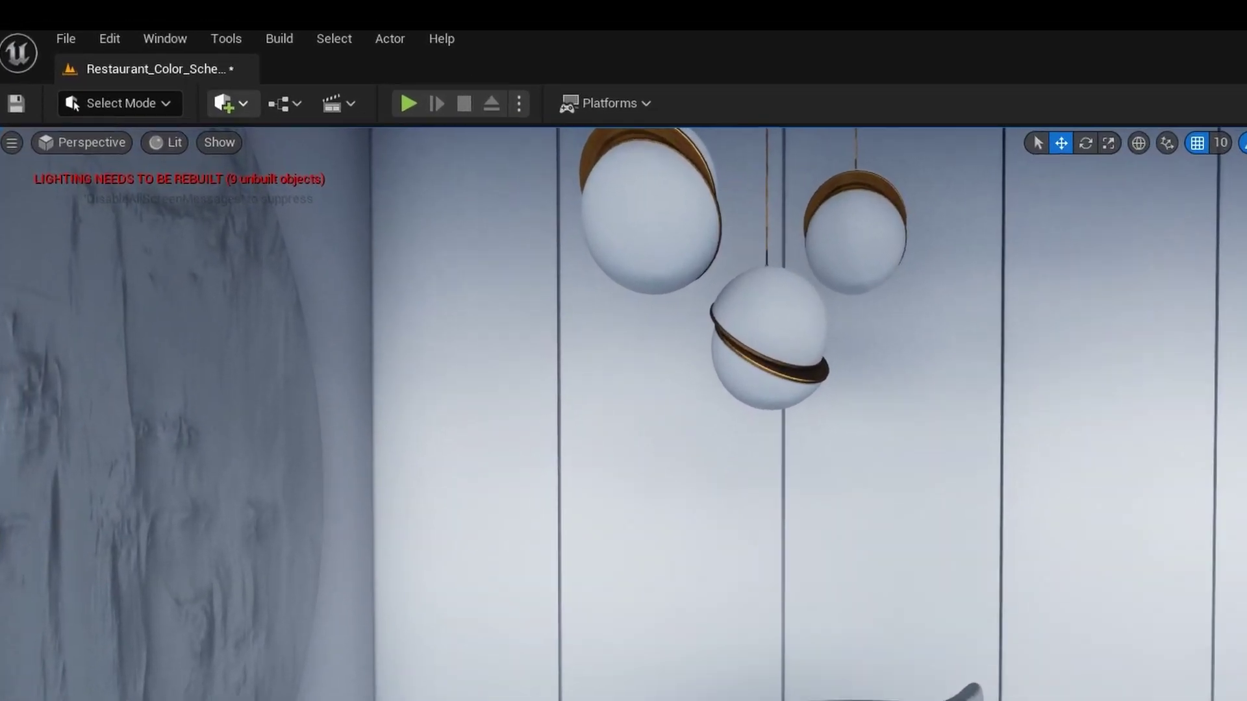
click(155, 63)
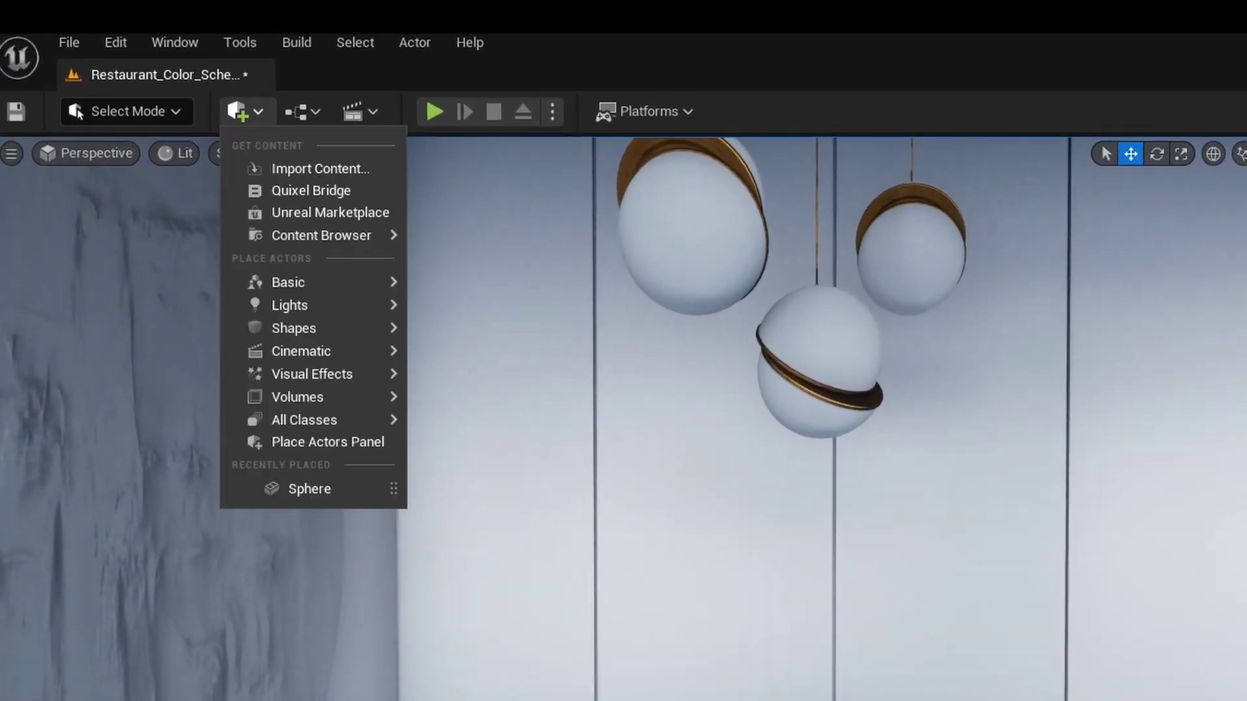
mouse_move(190, 197)
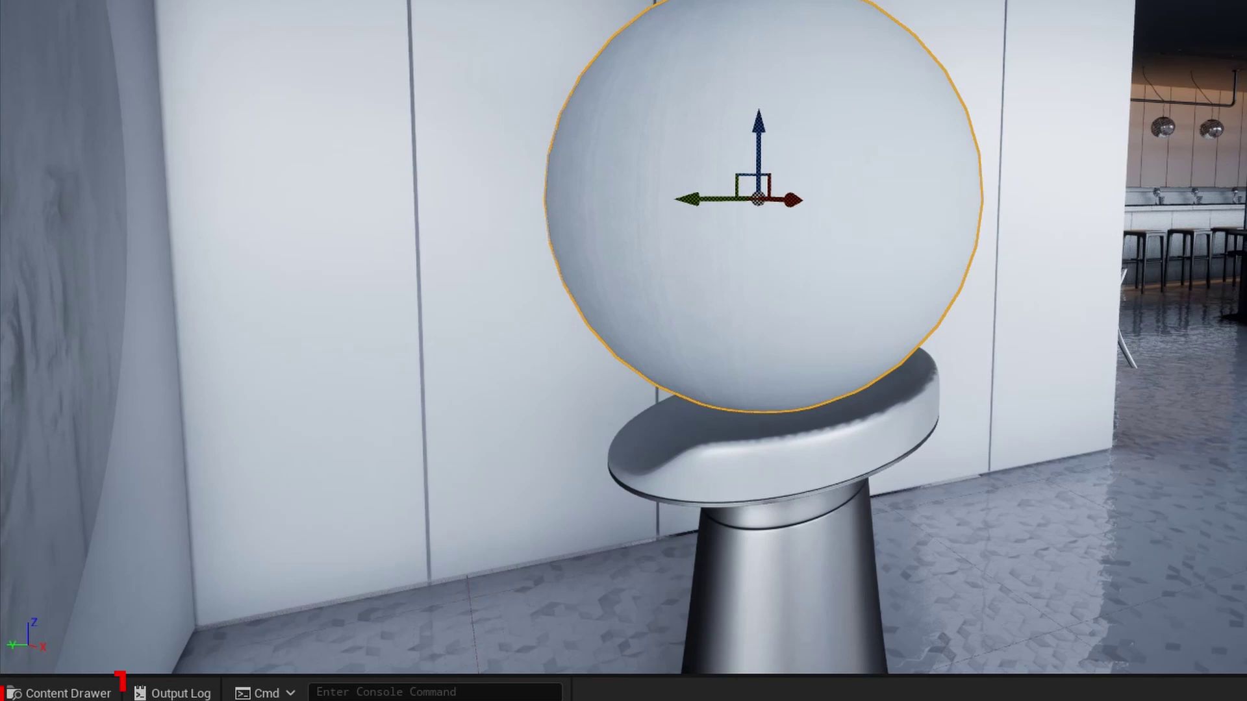
Create a new material in the project's Content folder and open it for editing
click(60, 693)
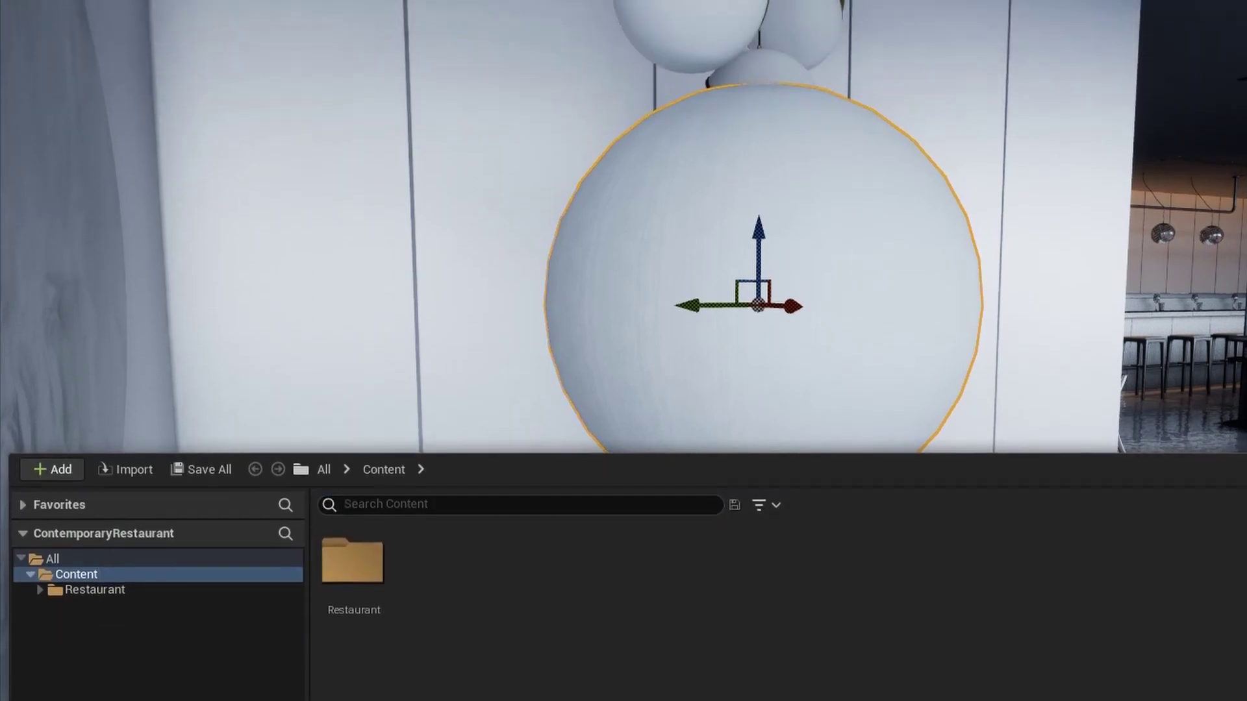
right_click(459, 475)
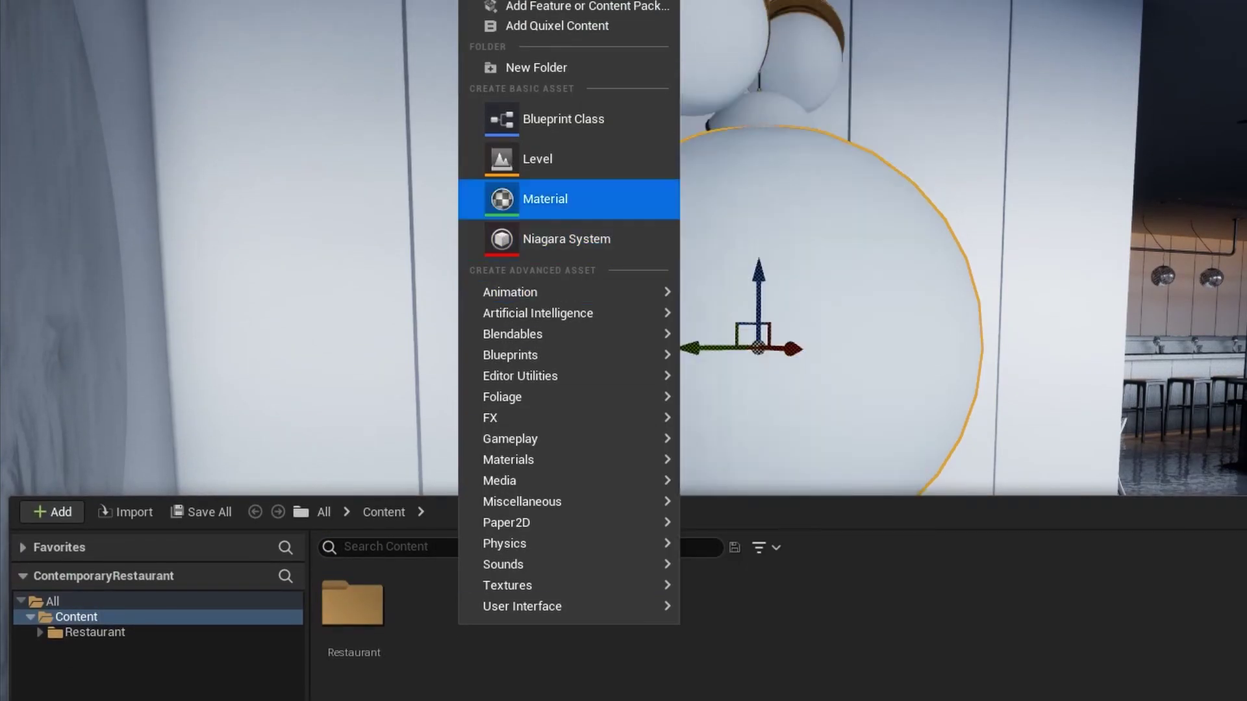
click(545, 199)
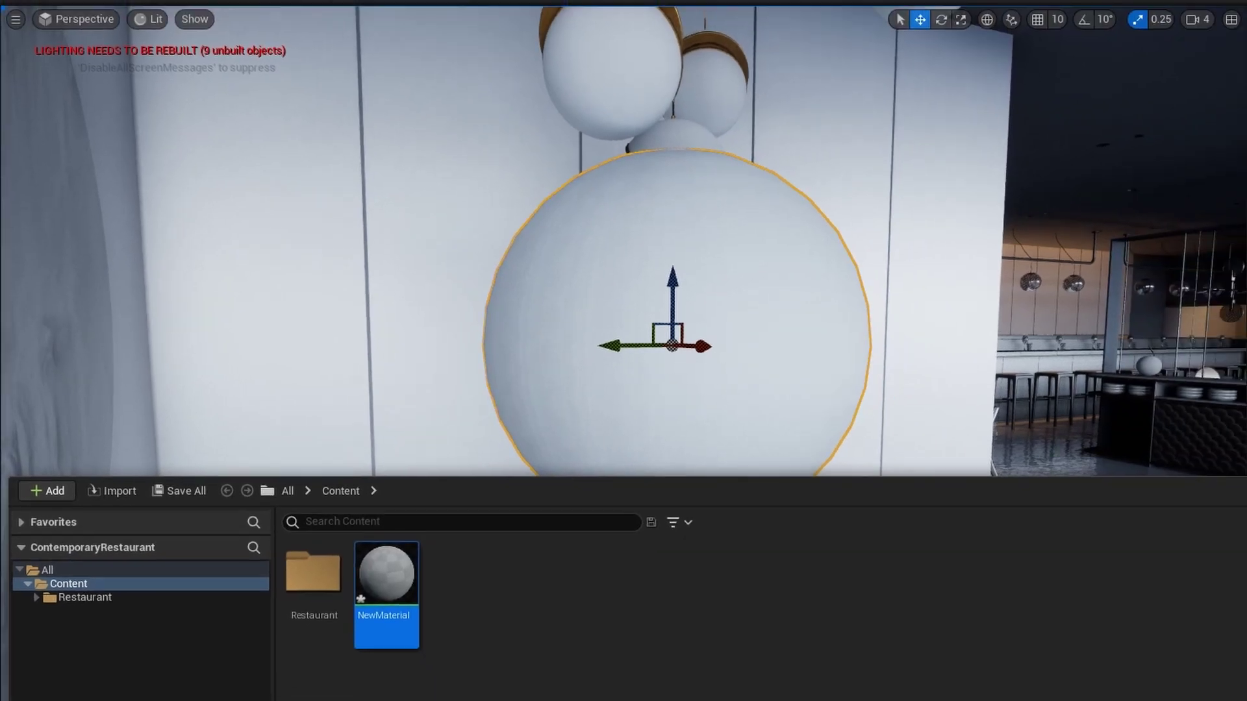
double_click(435, 607)
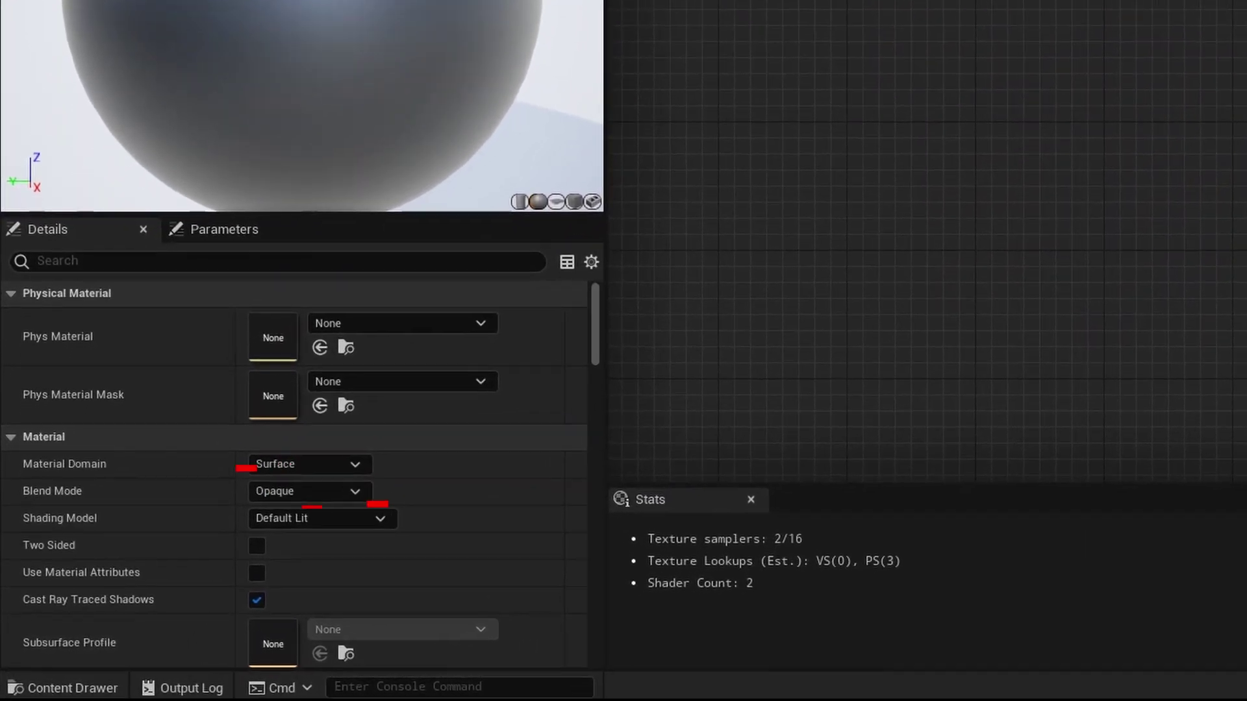
Set the material's blend mode to Translucent and make it two-sided
click(357, 488)
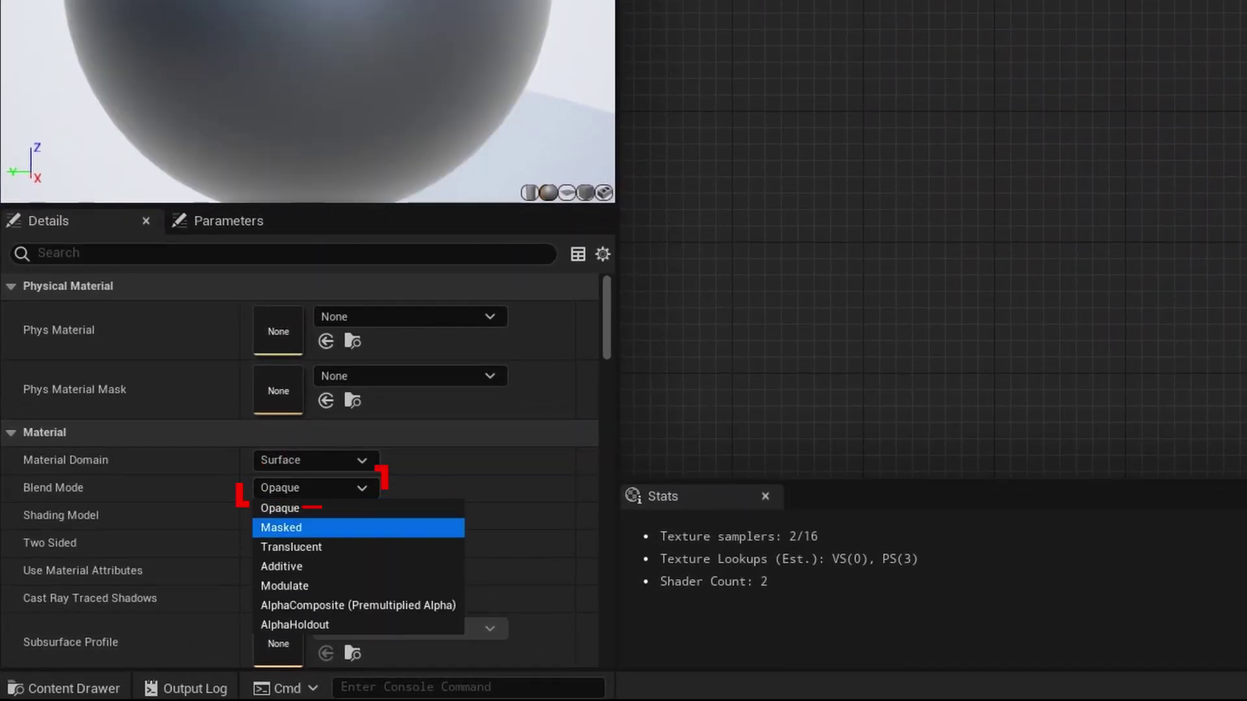
click(291, 547)
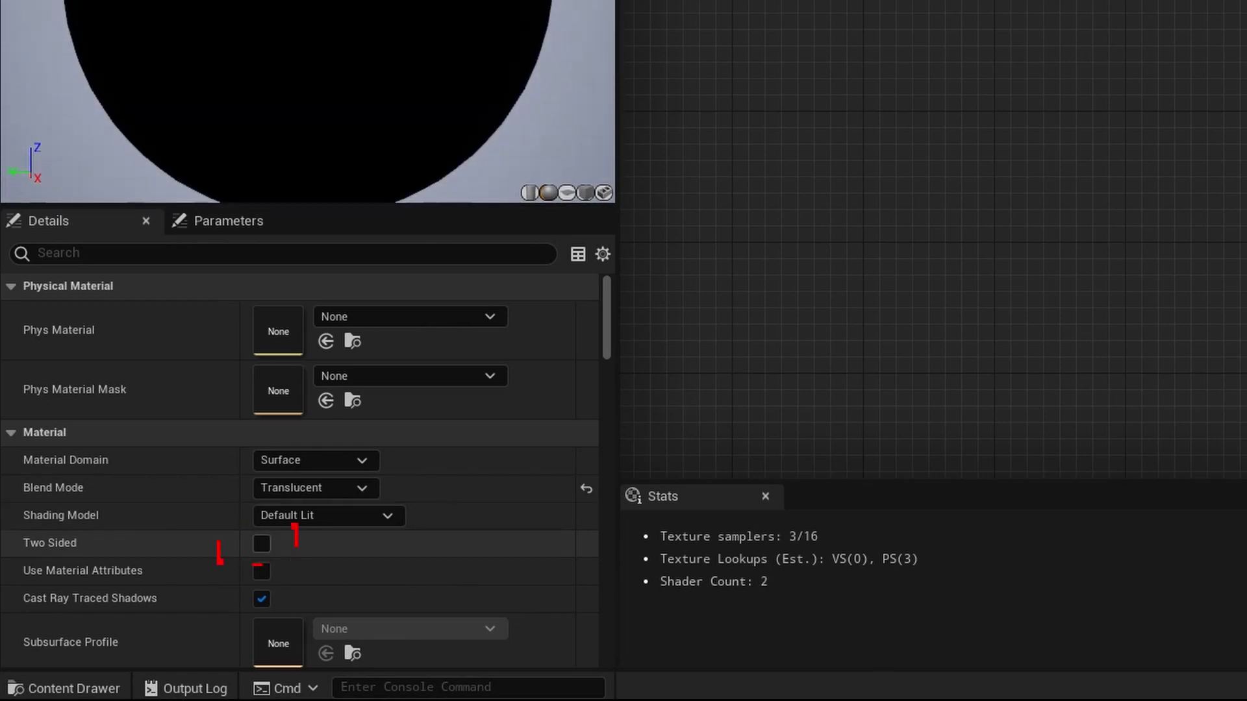
click(262, 544)
Set the material's translucency lighting mode to Surface ForwardShading
scroll(298, 470, down, 10)
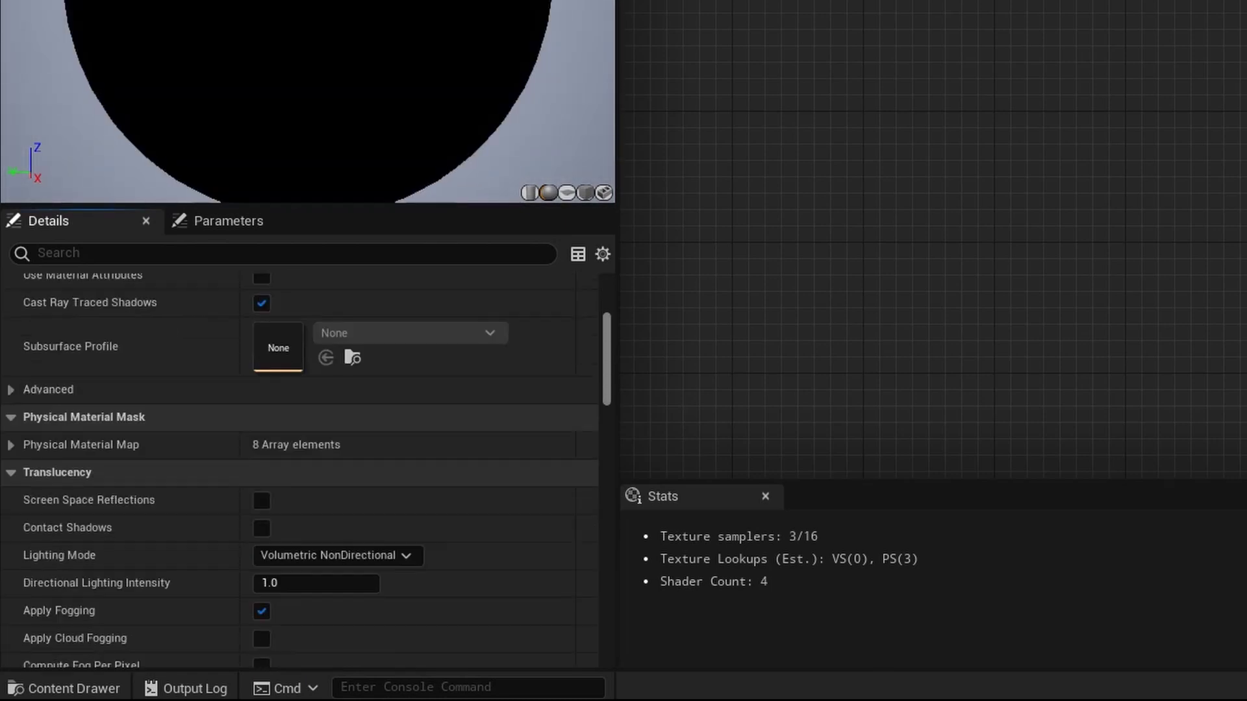
scroll(299, 471, up, 3)
scroll(334, 337, up, 1)
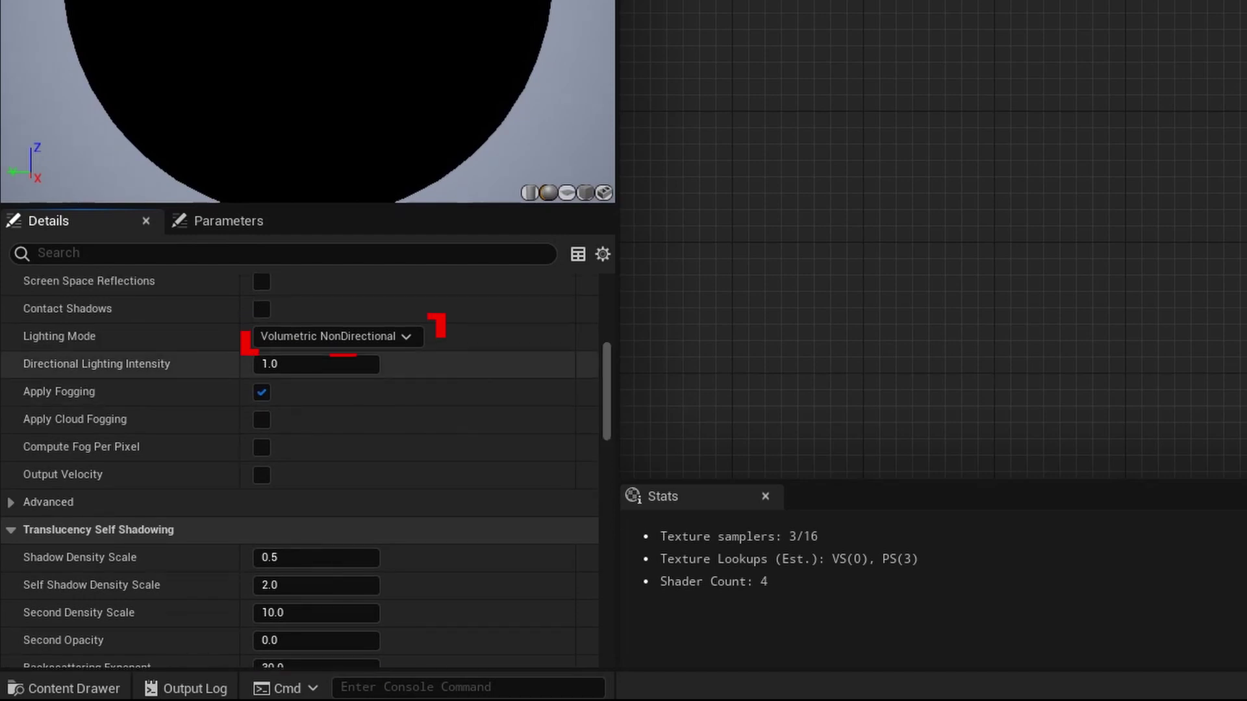
click(334, 336)
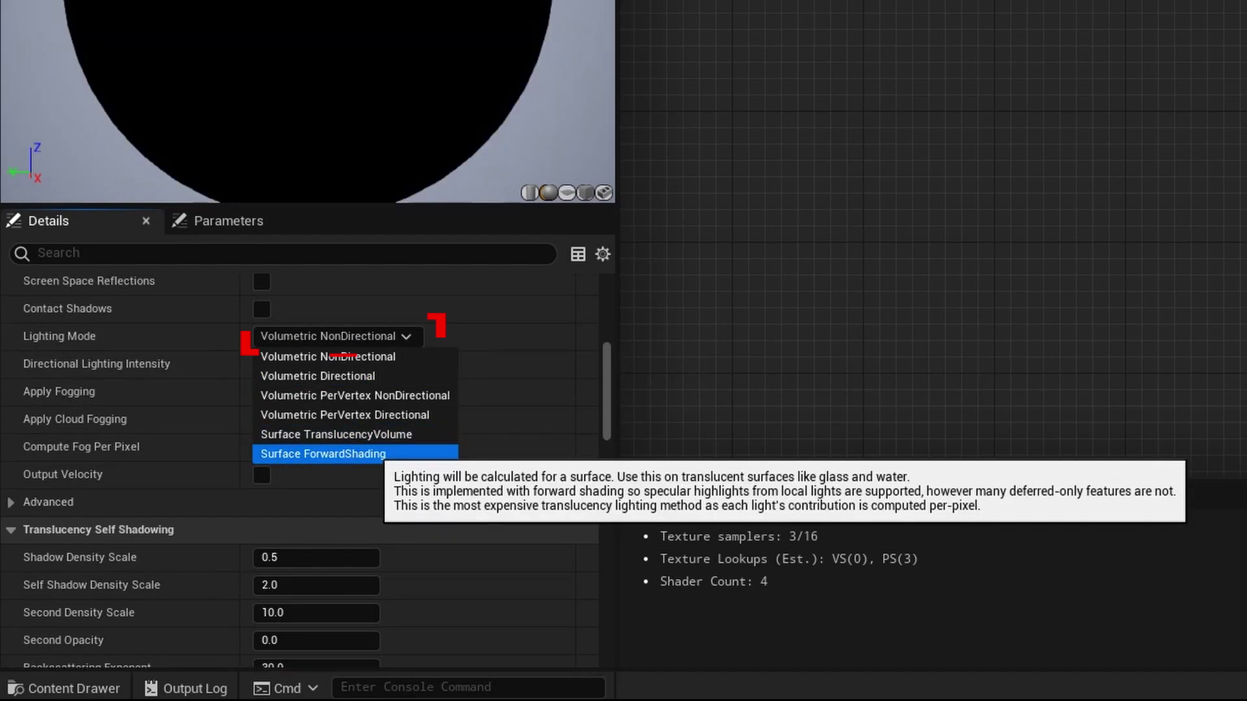
click(323, 454)
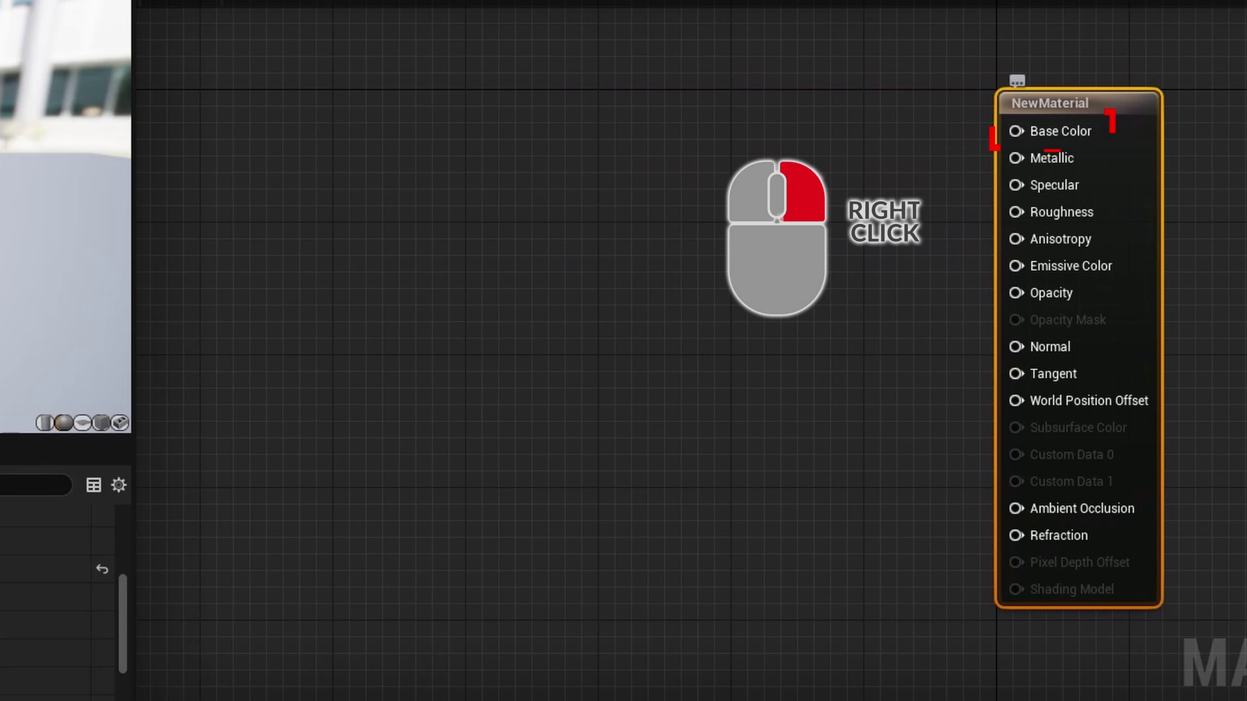
Promote the material's Base Color and Specular inputs to parameters and stack their nodes well apart from the material node
right_click(1050, 133)
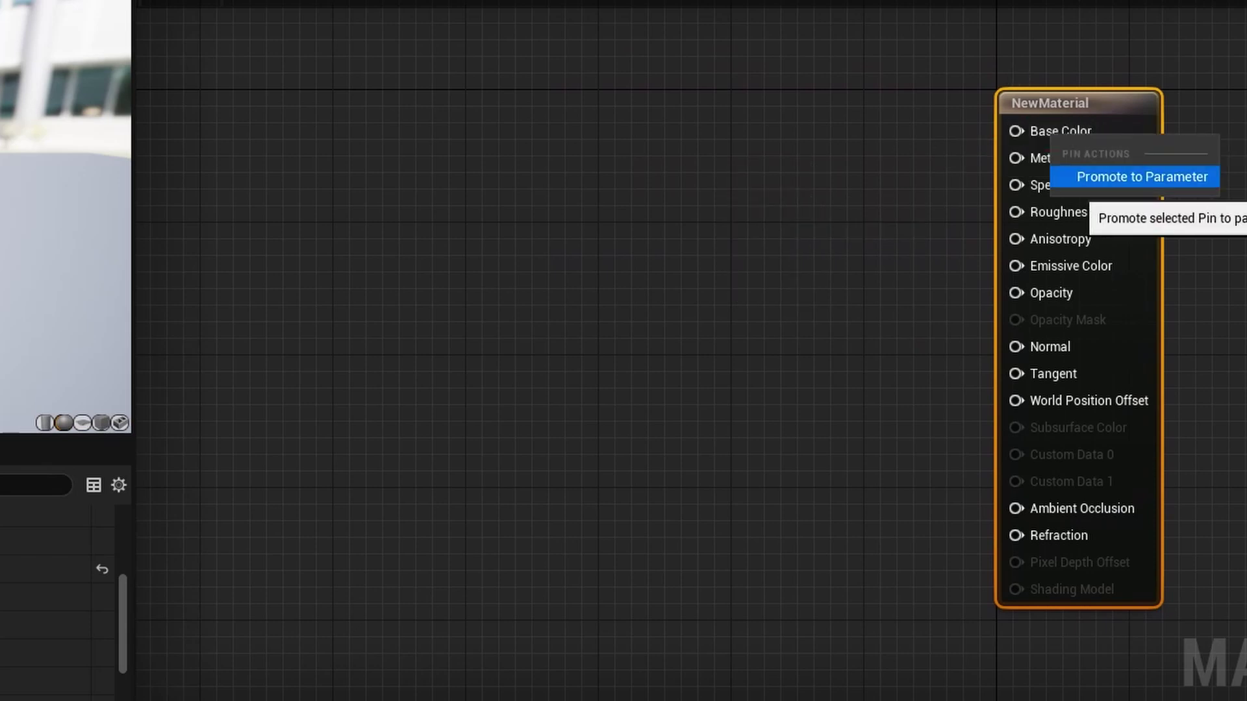
click(1142, 177)
drag(922, 98, 563, 47)
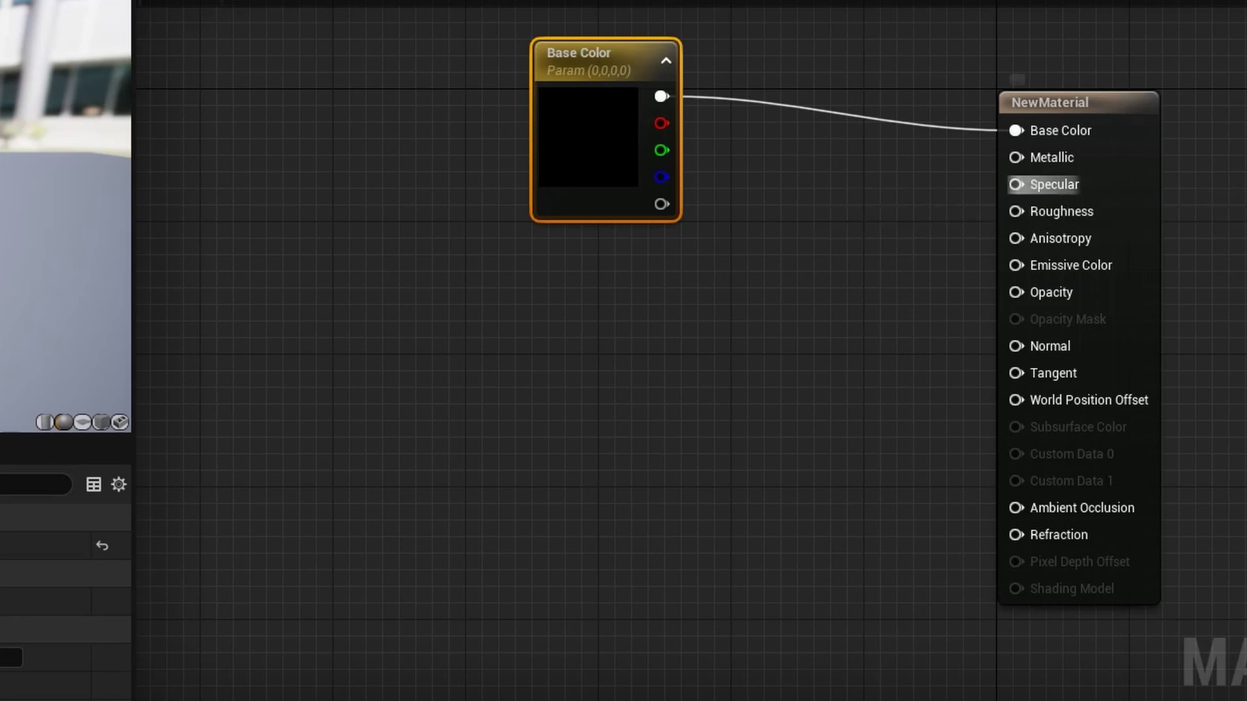
right_click(1046, 184)
click(1129, 226)
drag(941, 130, 598, 279)
Promote the Roughness and Opacity inputs to parameters and arrange their nodes below the Specular parameter
right_click(1047, 211)
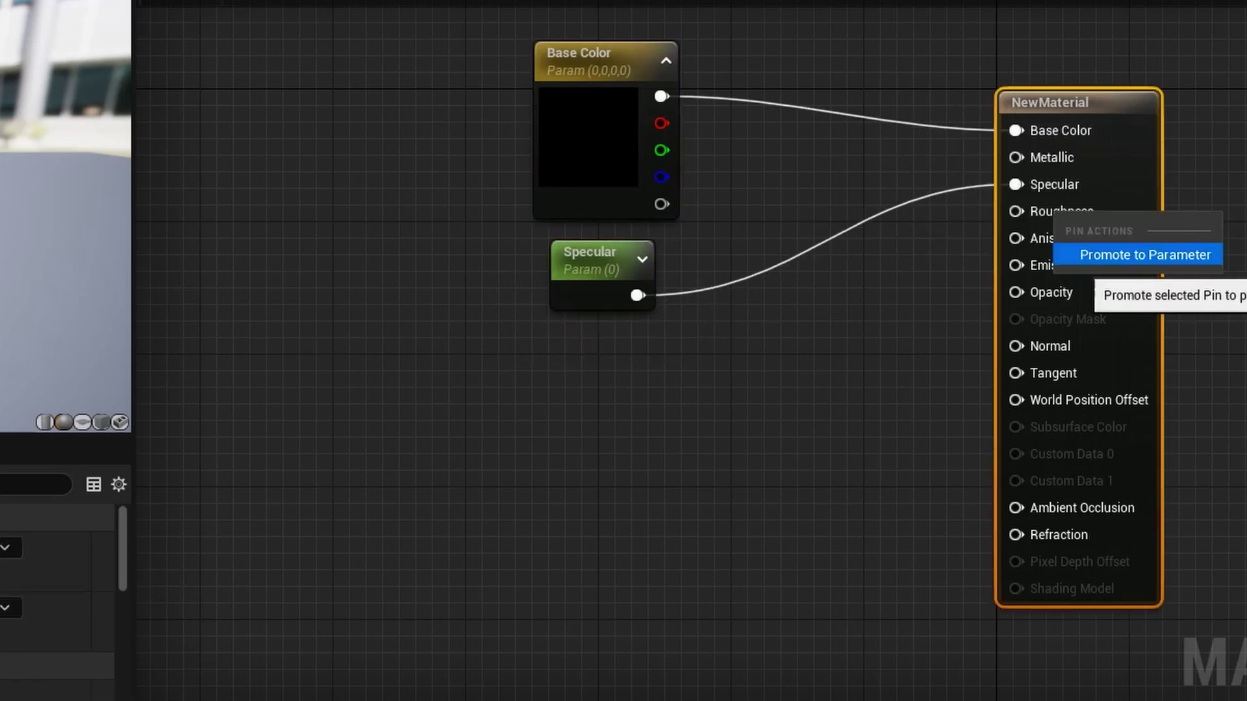
click(1122, 254)
drag(995, 146, 631, 378)
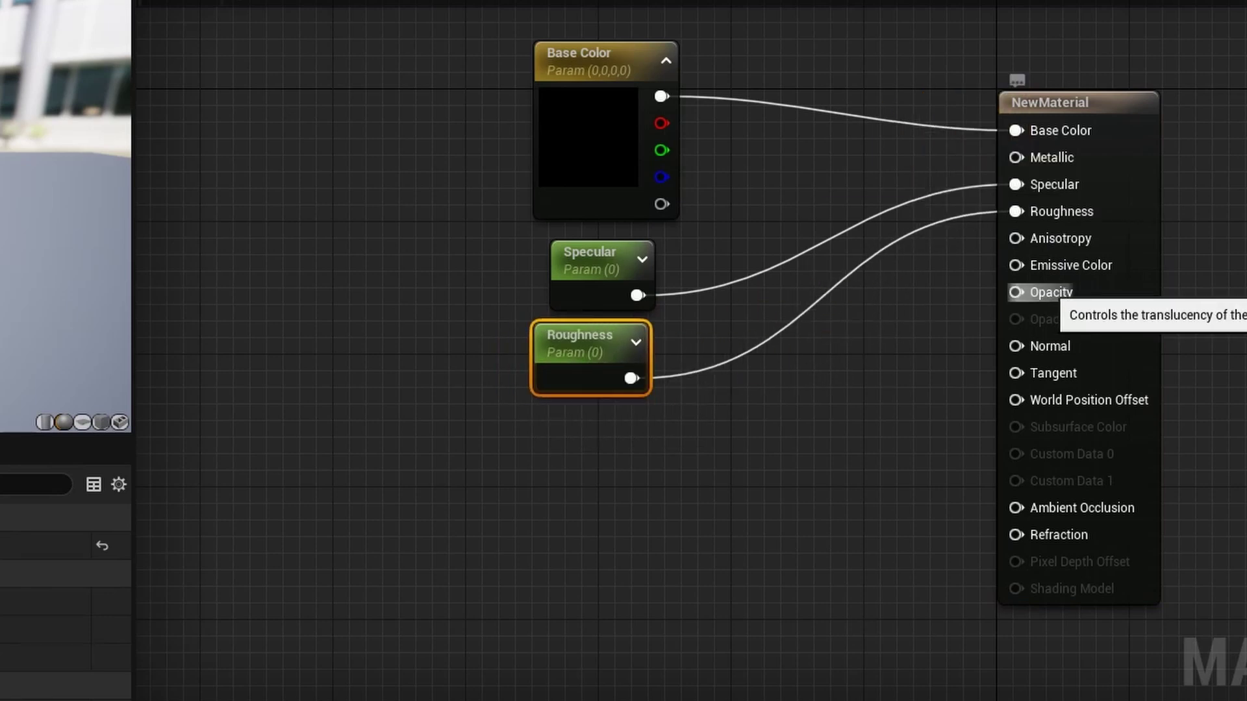
right_click(1045, 292)
click(1141, 331)
drag(935, 130, 576, 446)
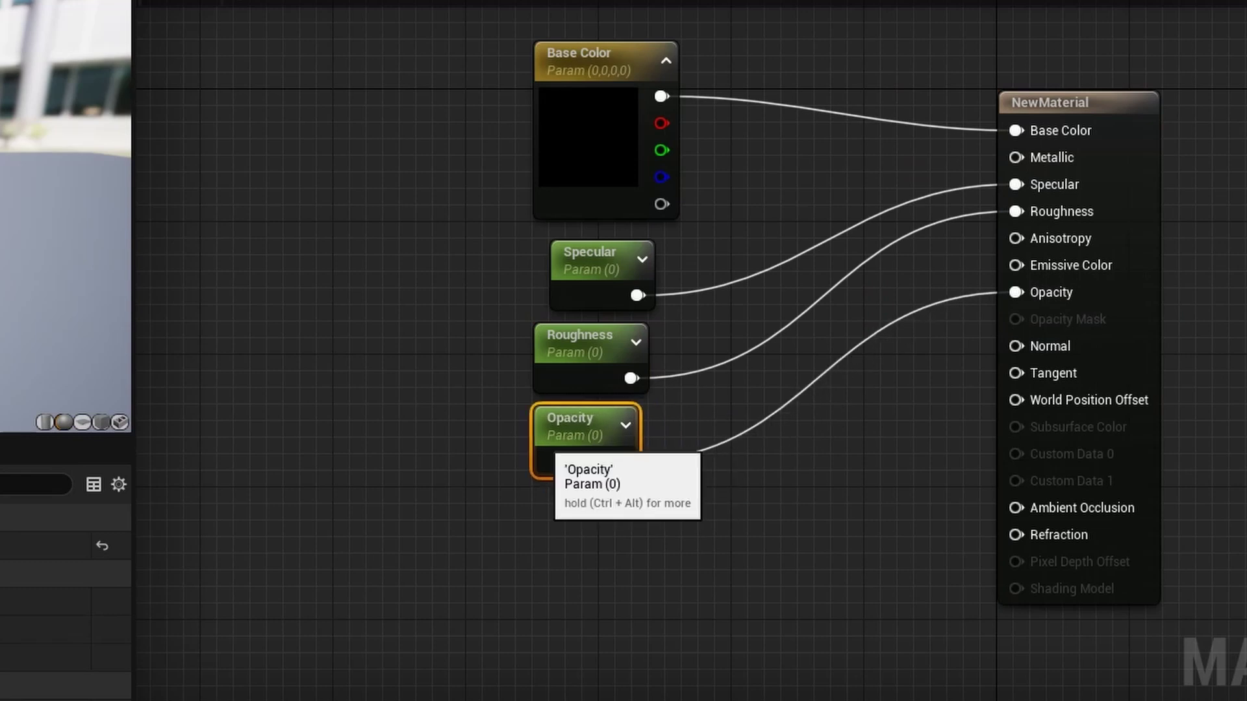
Promote the Refraction input to a parameter and place its node below the Opacity parameter
right_click(1049, 534)
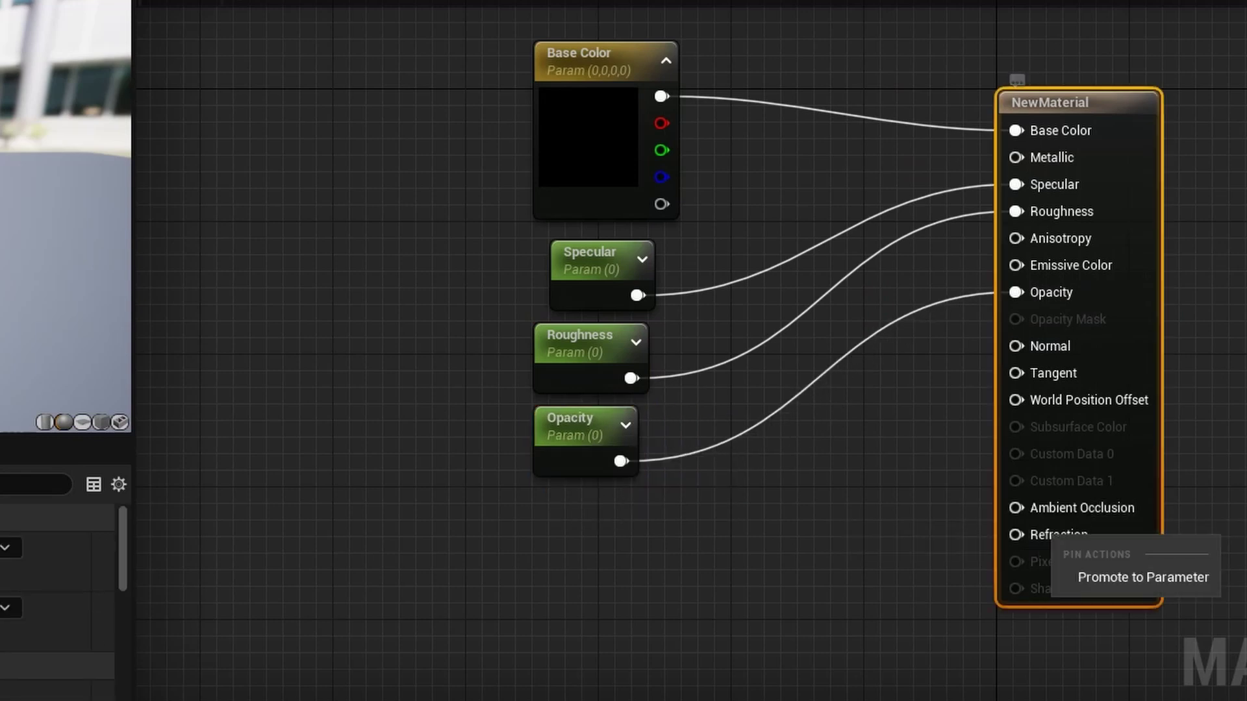
click(1143, 577)
drag(915, 105, 535, 510)
Set the Specular parameter's default value to 1 and its slider maximum to 1
click(587, 260)
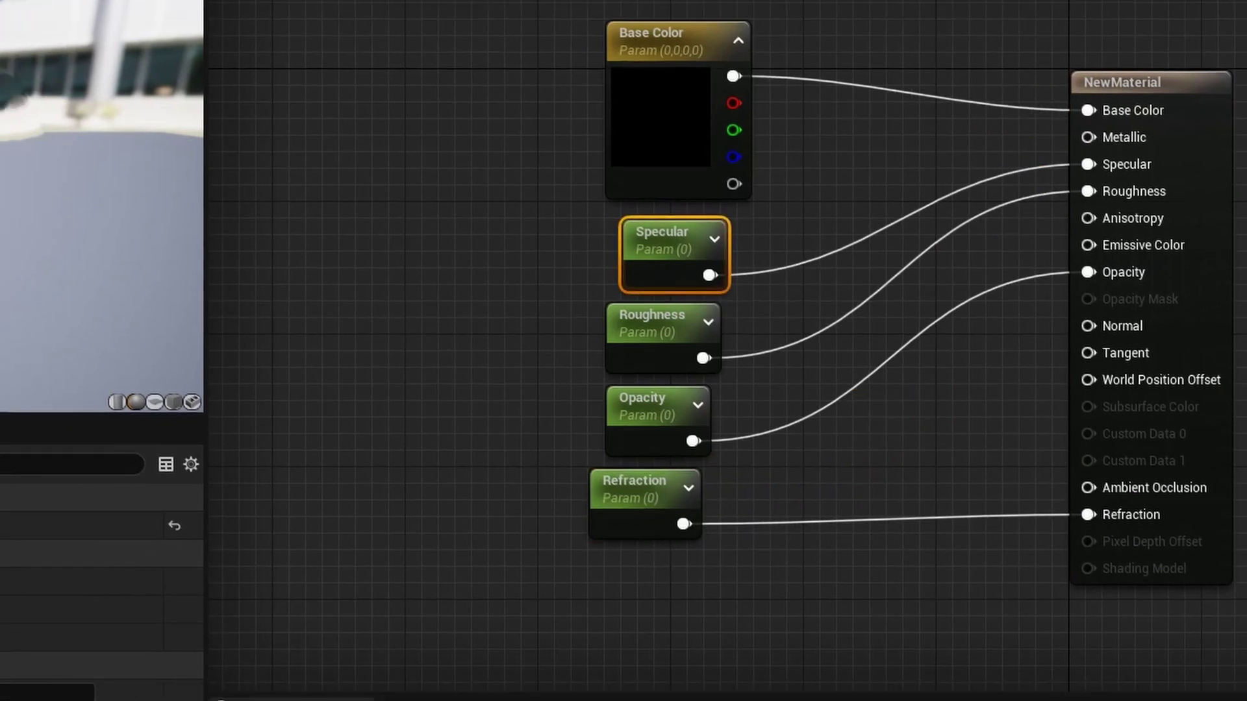
click(119, 576)
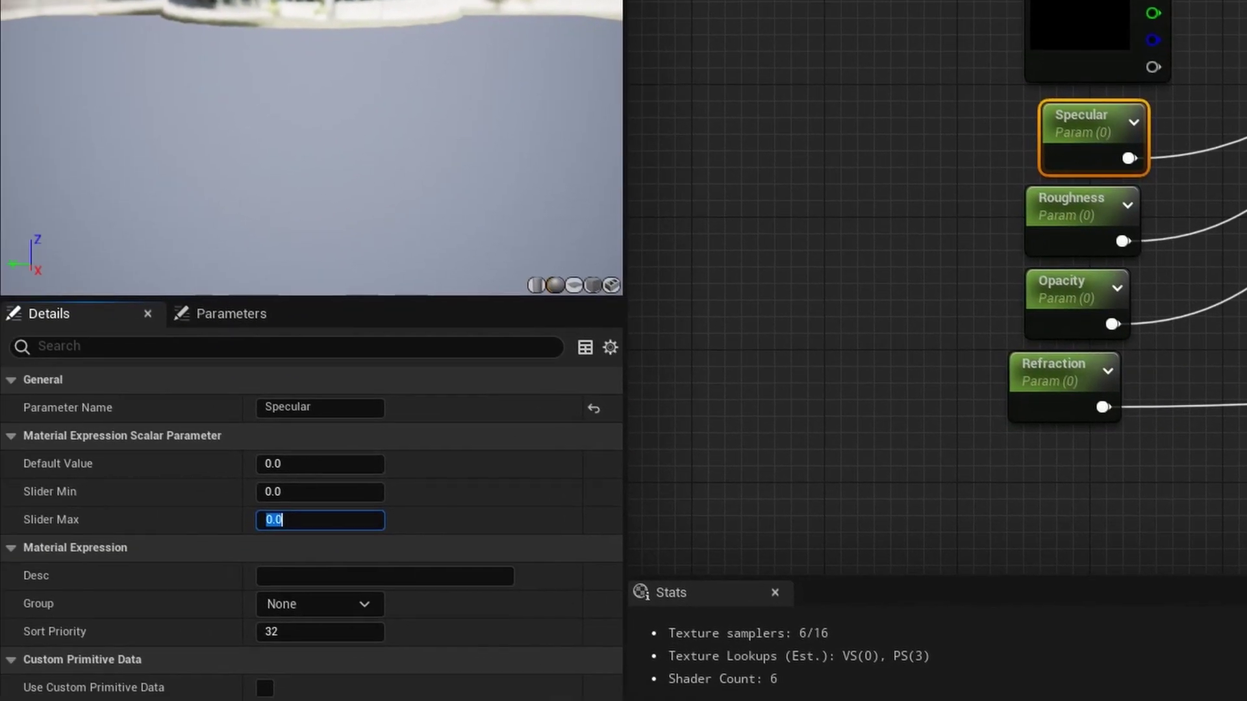
click(1073, 118)
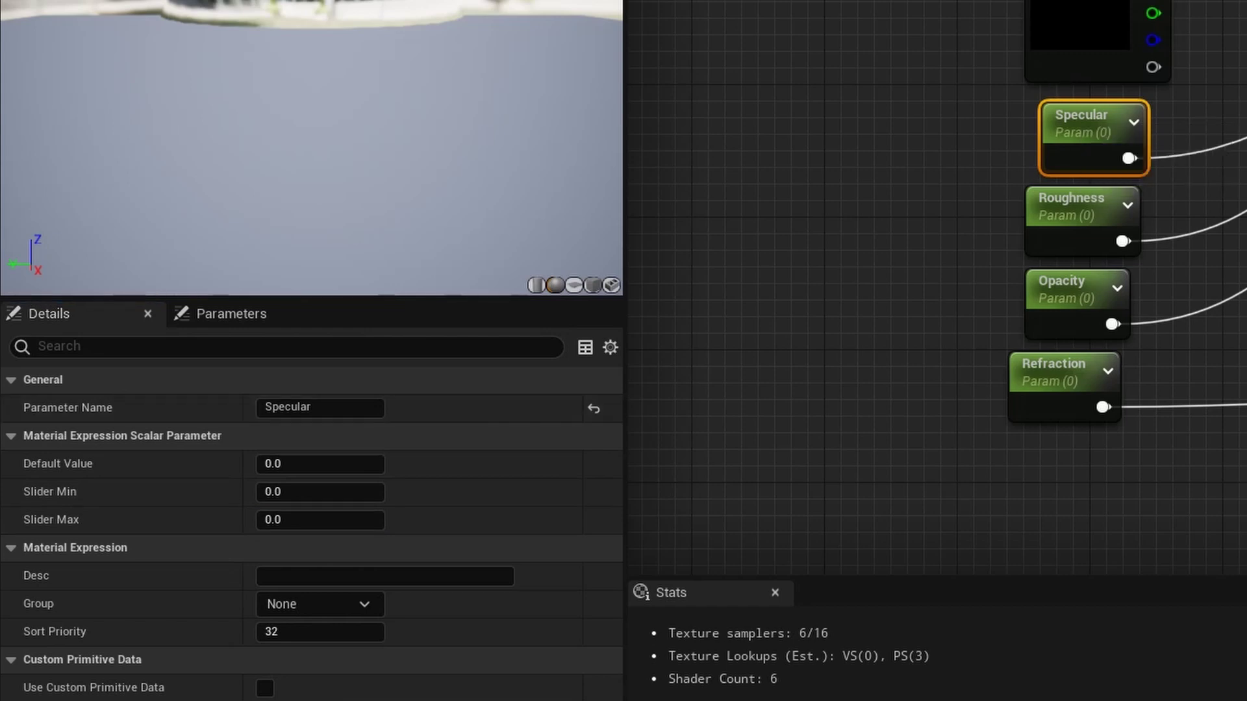
text(1)
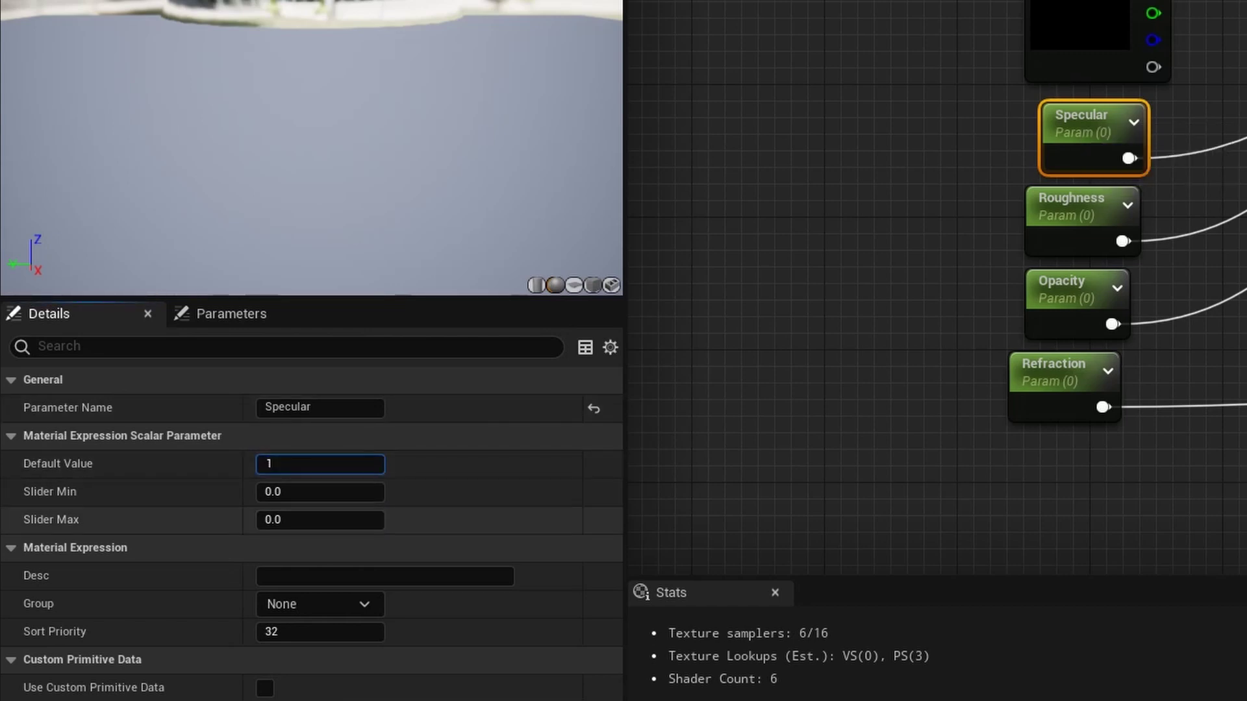
text(1)
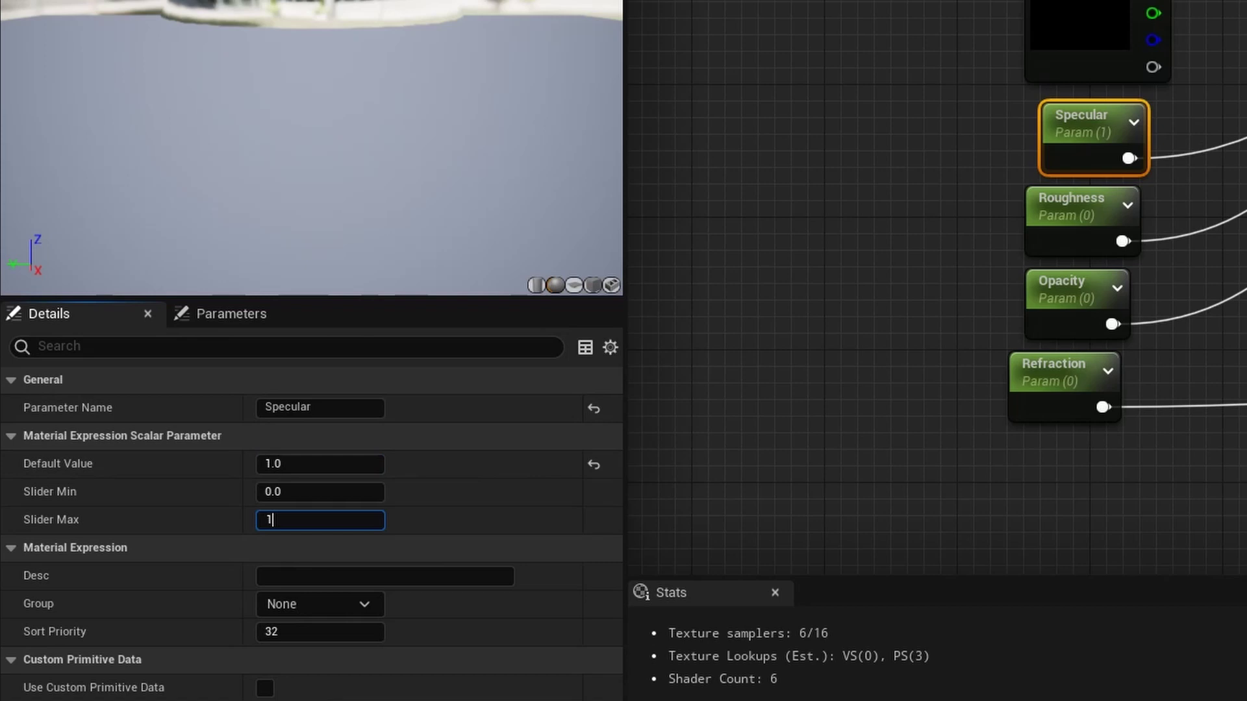
Set the Roughness parameter's slider maximum to 1
click(1104, 227)
click(320, 520)
text(1)
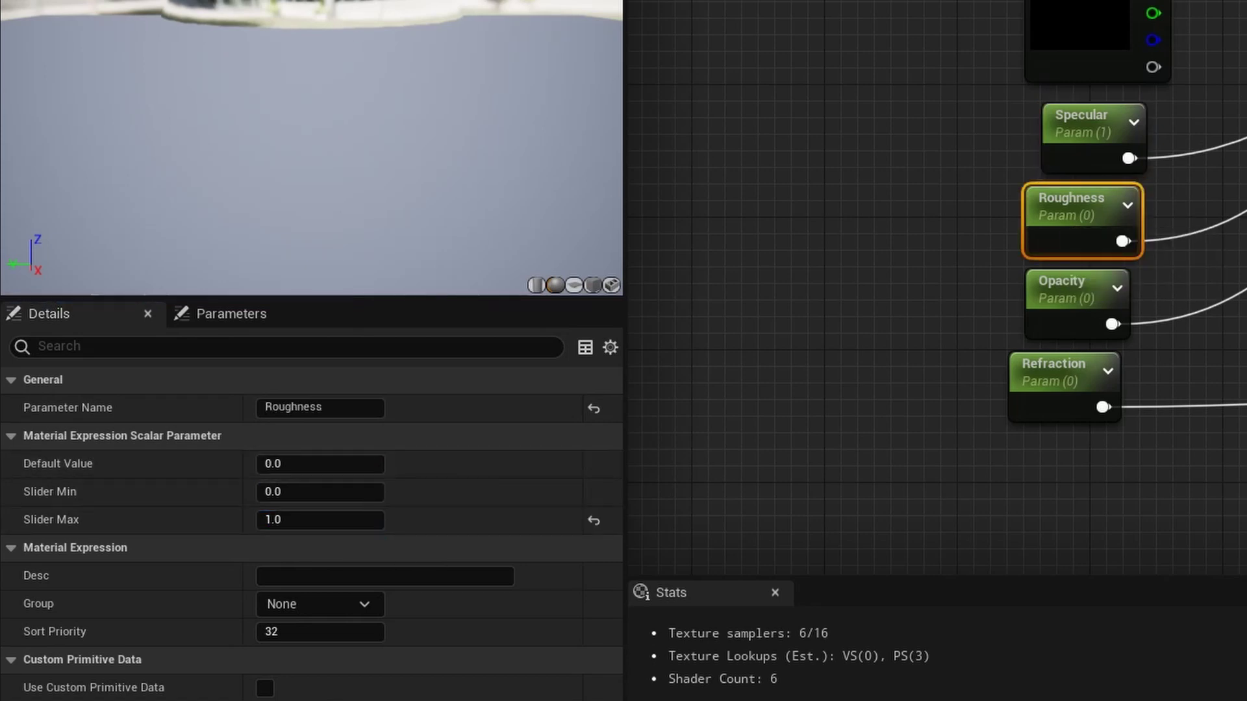
Set the Opacity parameter's slider maximum to 1 and its default value to 0.1
click(1055, 286)
click(320, 521)
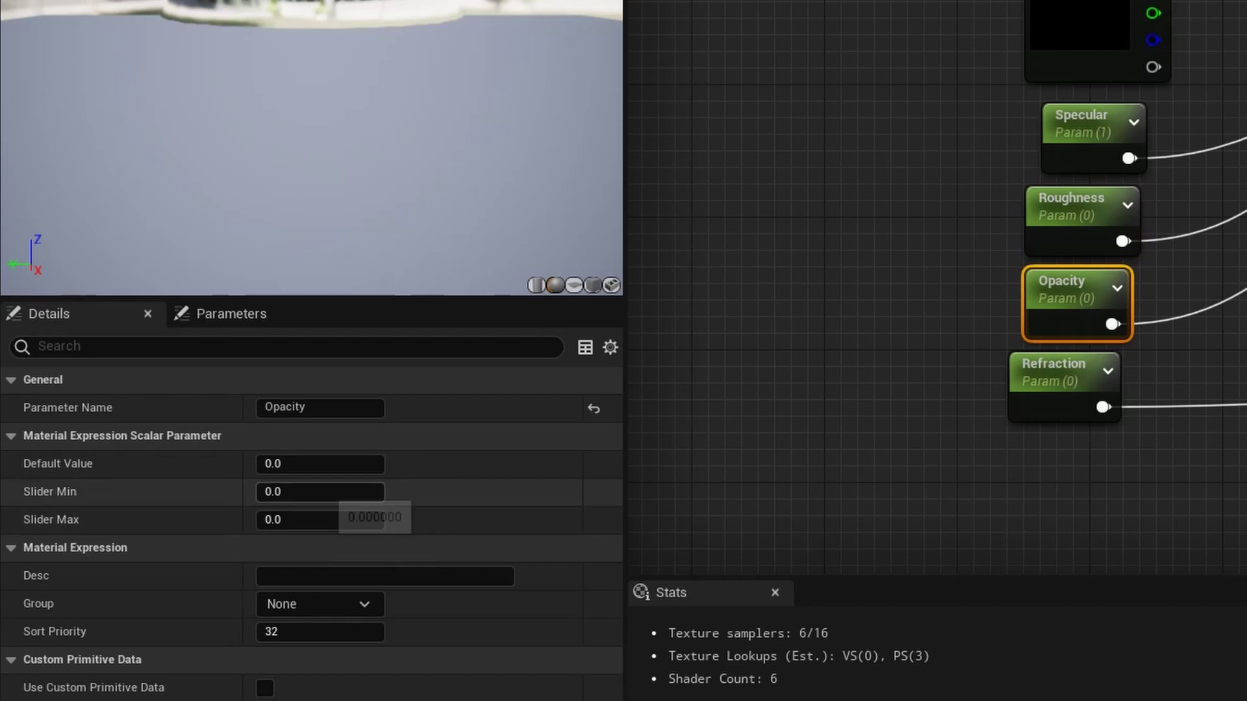
text(1)
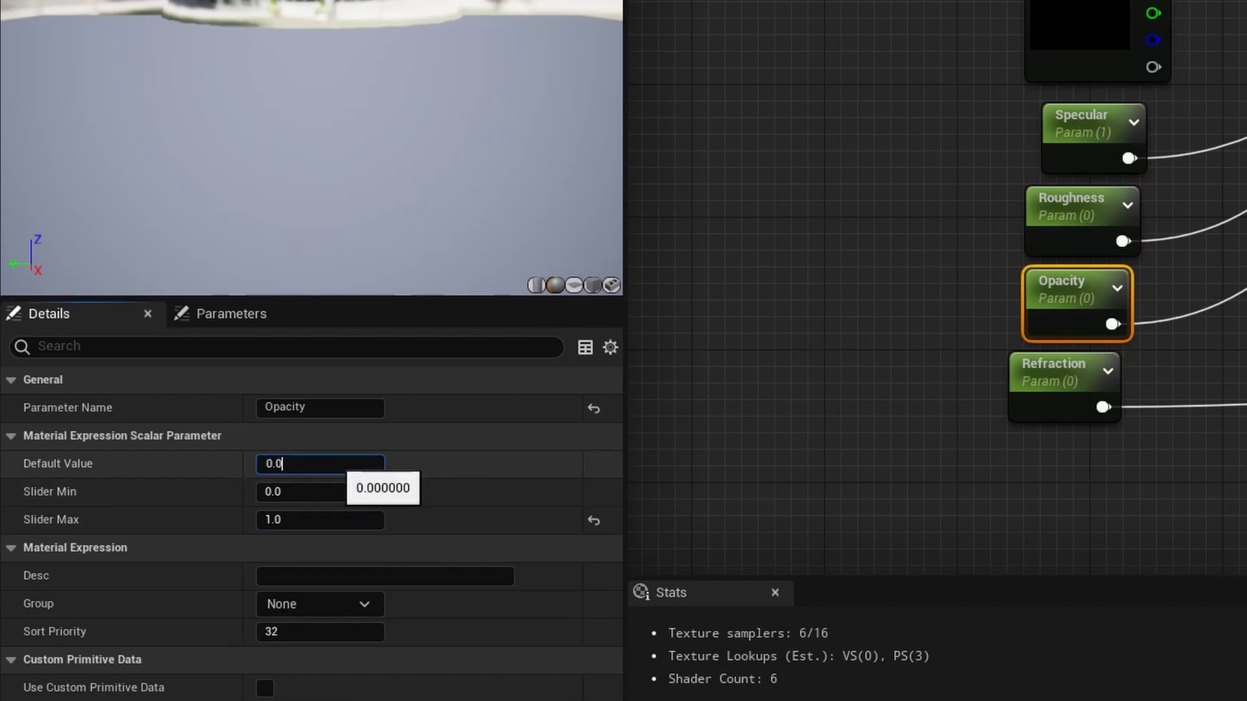
text(0.1)
key(Return)
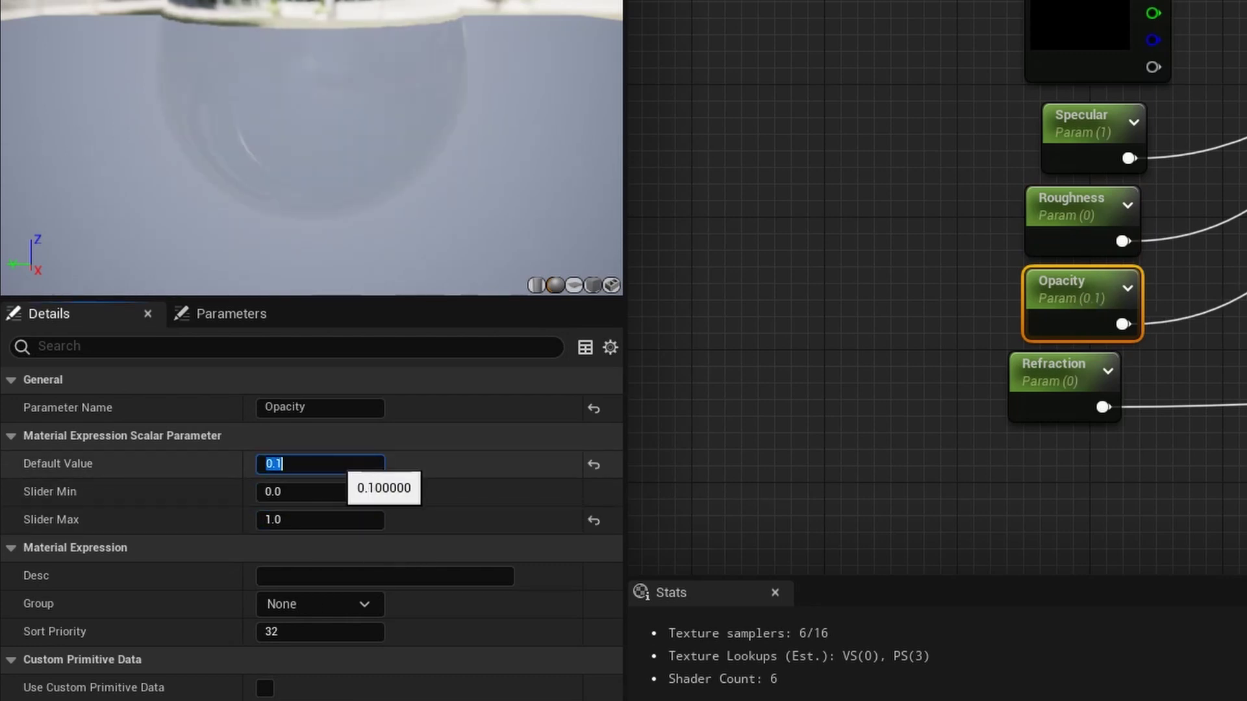
Give the Refraction parameter a slider maximum of 3 and a default value of 1, and save and close the material
click(1049, 380)
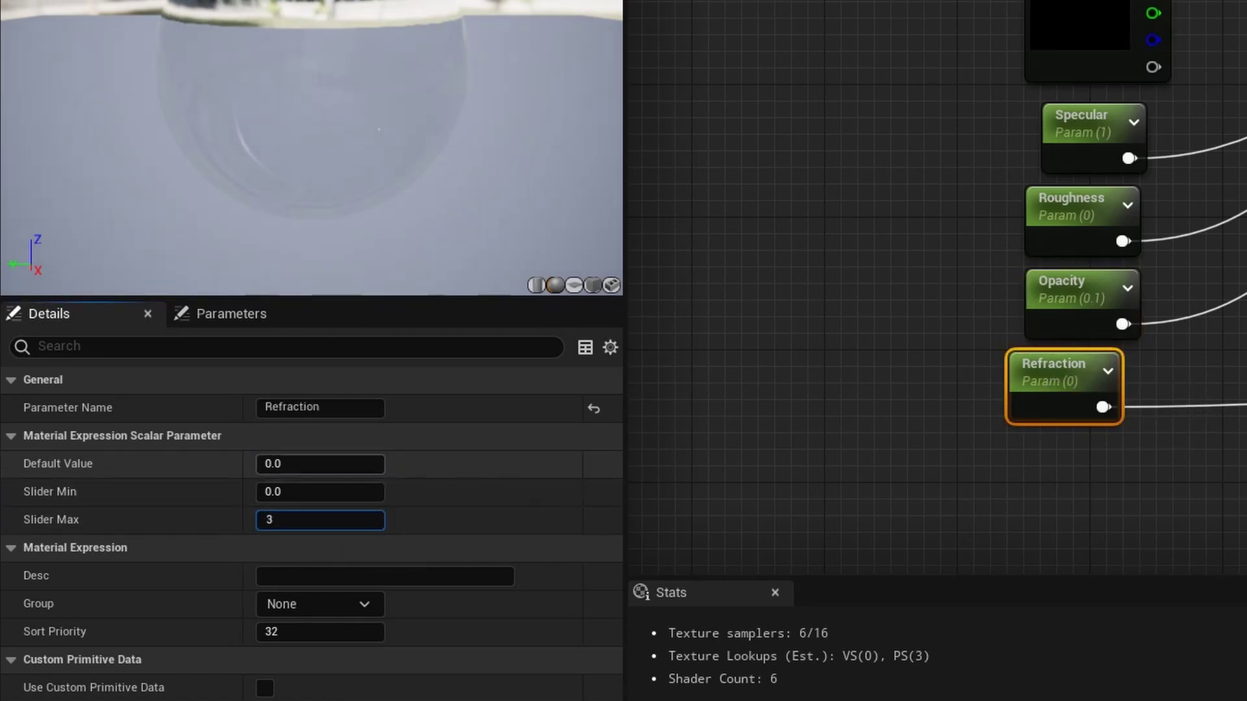
text(1)
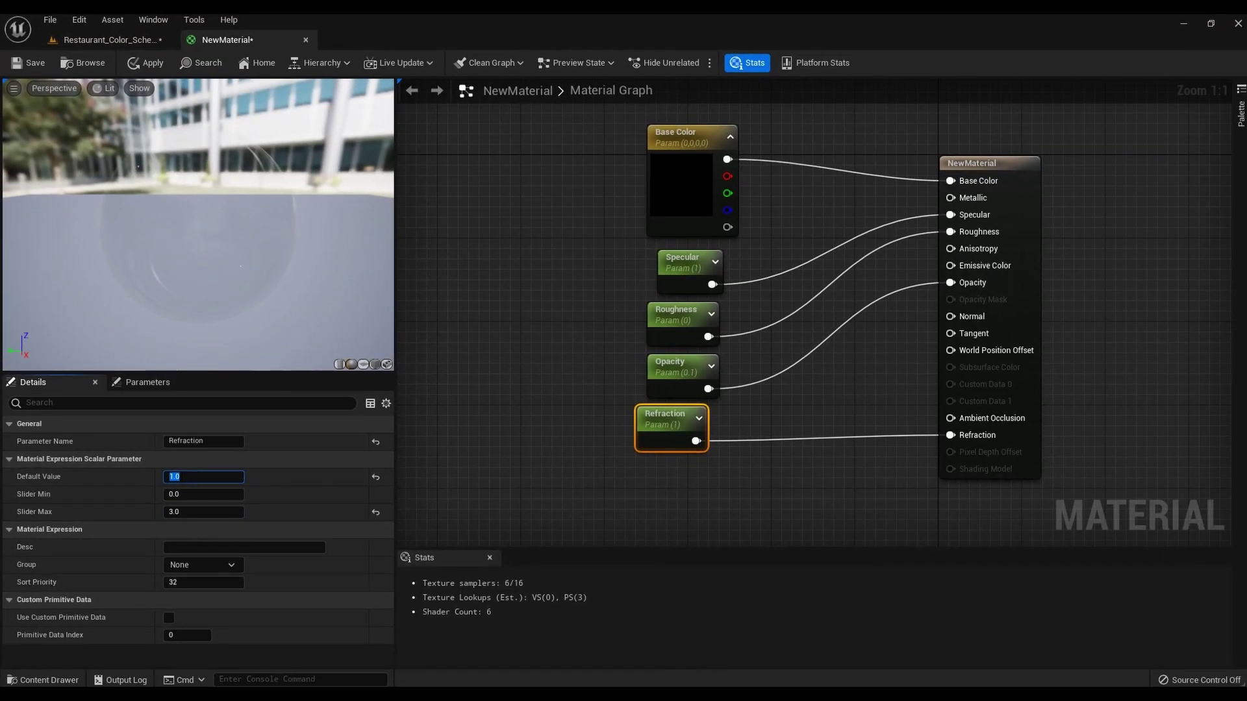
click(29, 63)
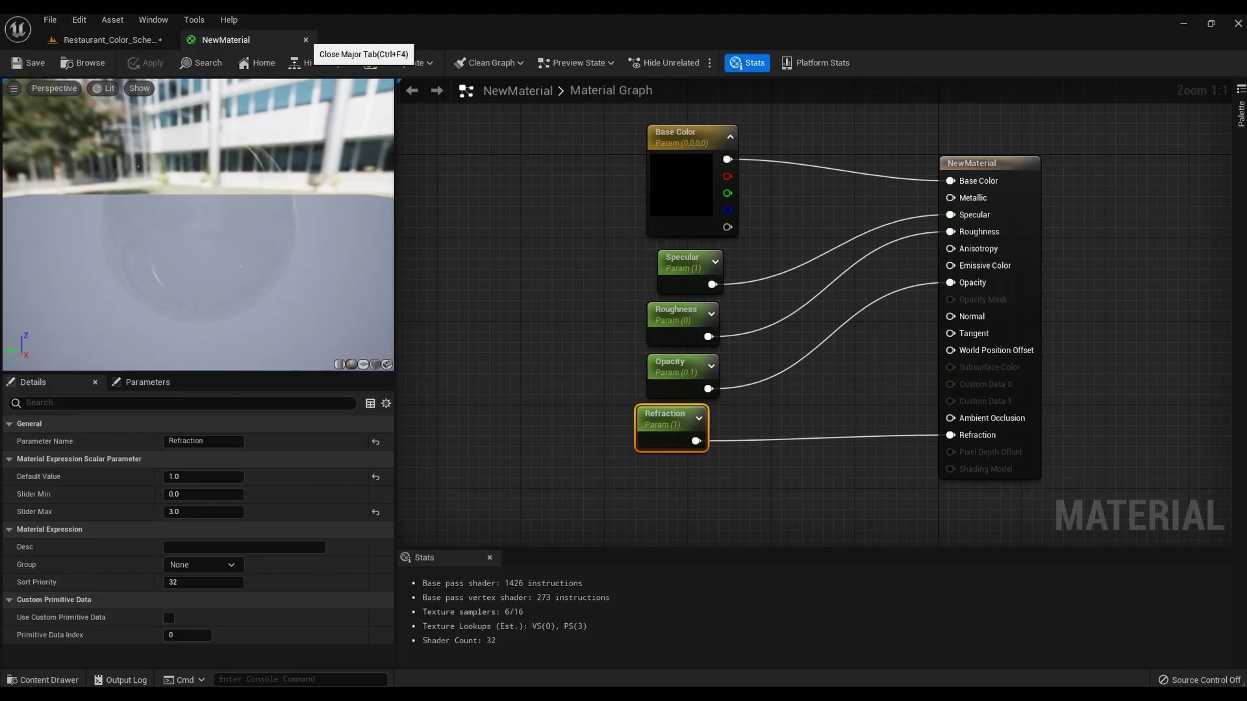
click(306, 39)
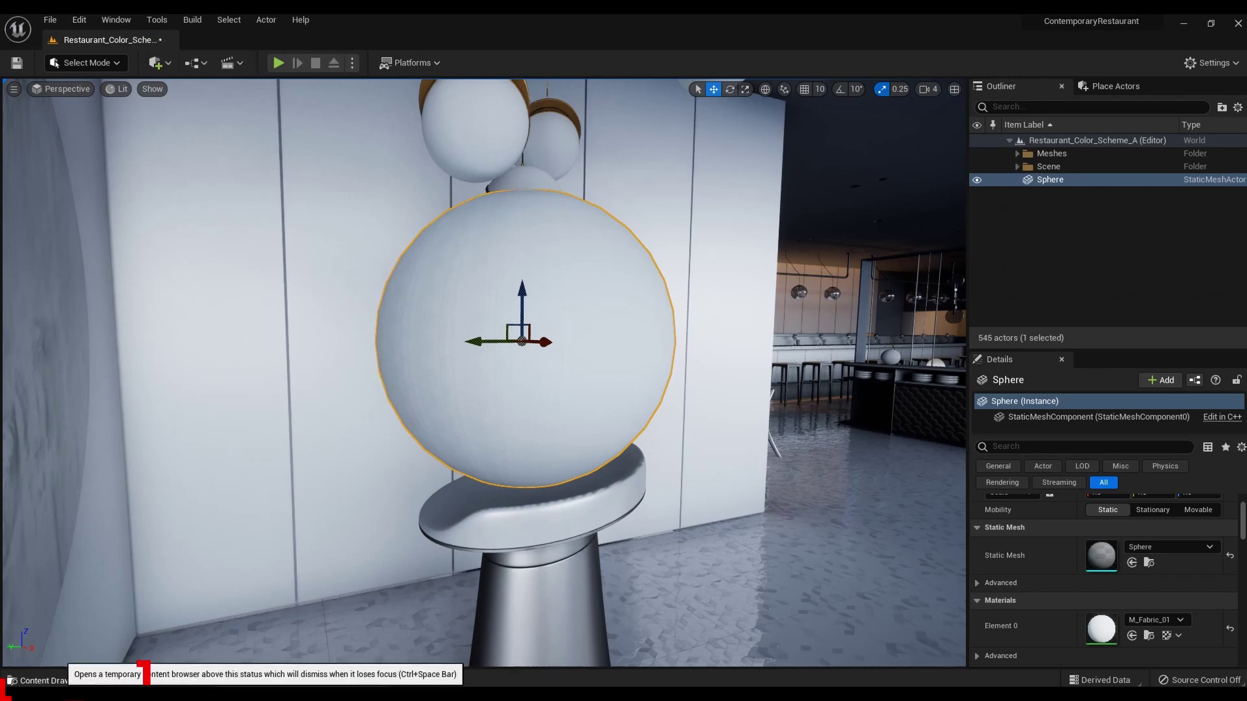
Create a material instance from NewMaterial and apply it to the sphere above the stool
click(43, 680)
right_click(297, 523)
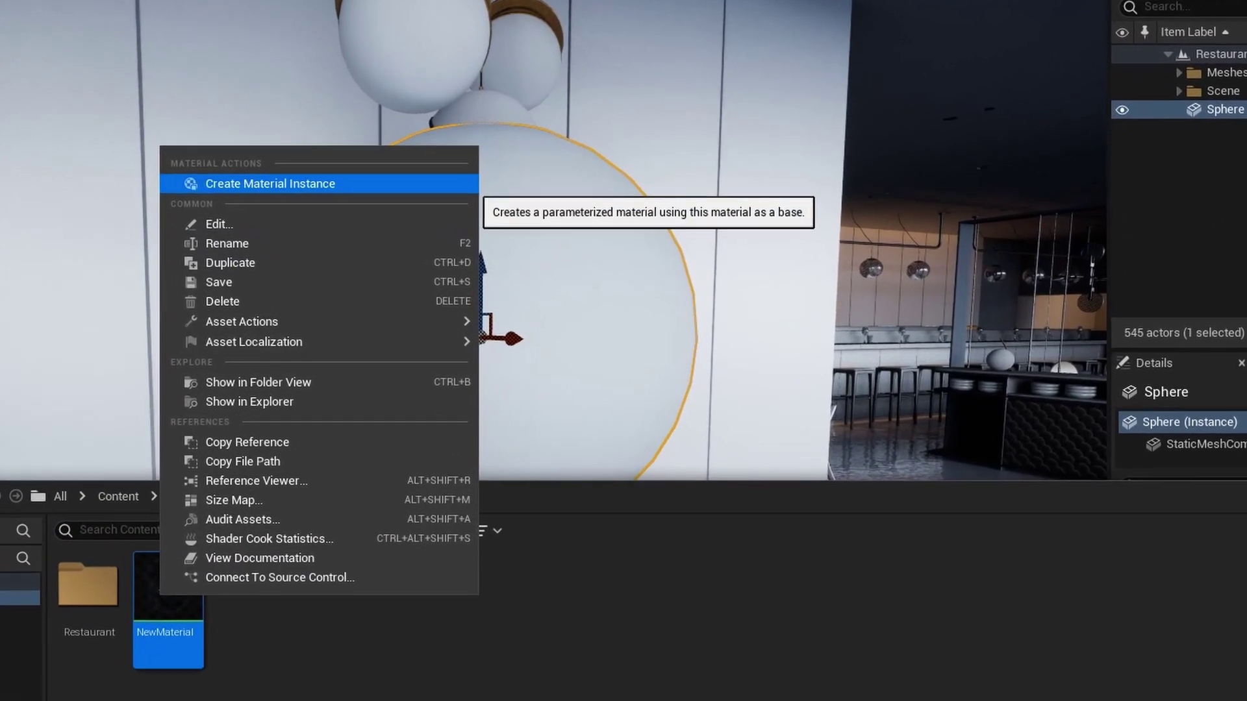
click(270, 184)
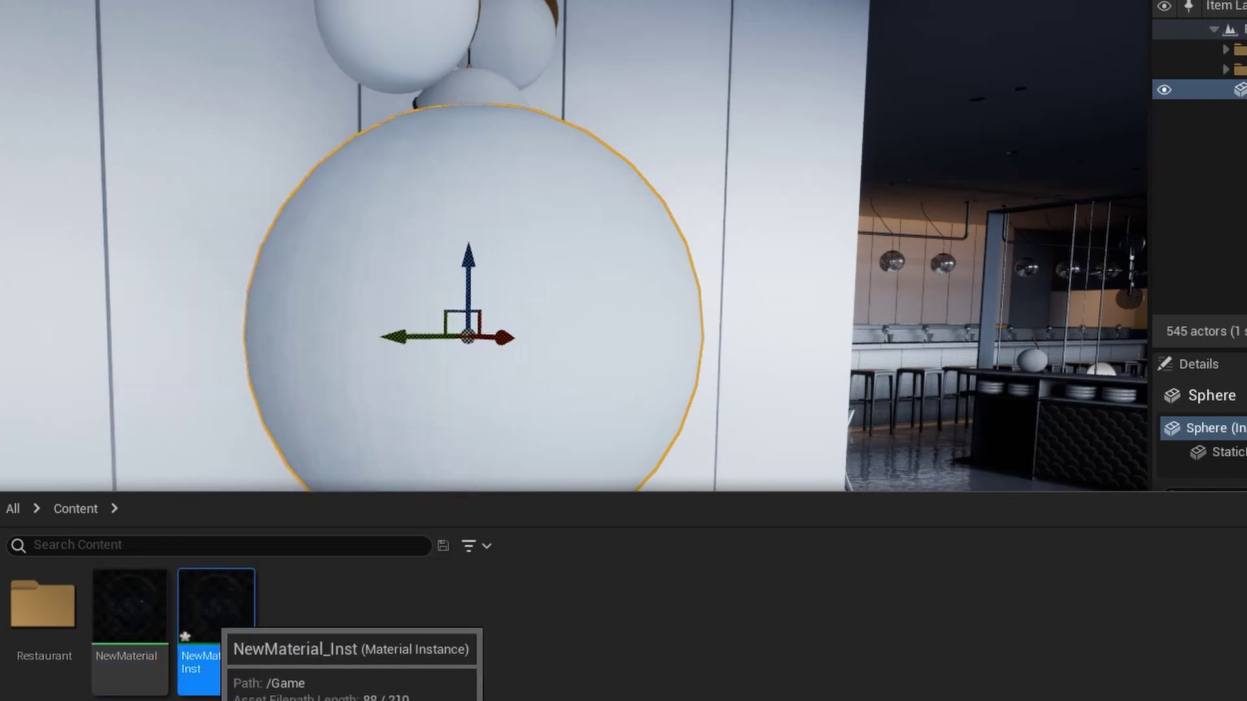
drag(217, 607, 464, 419)
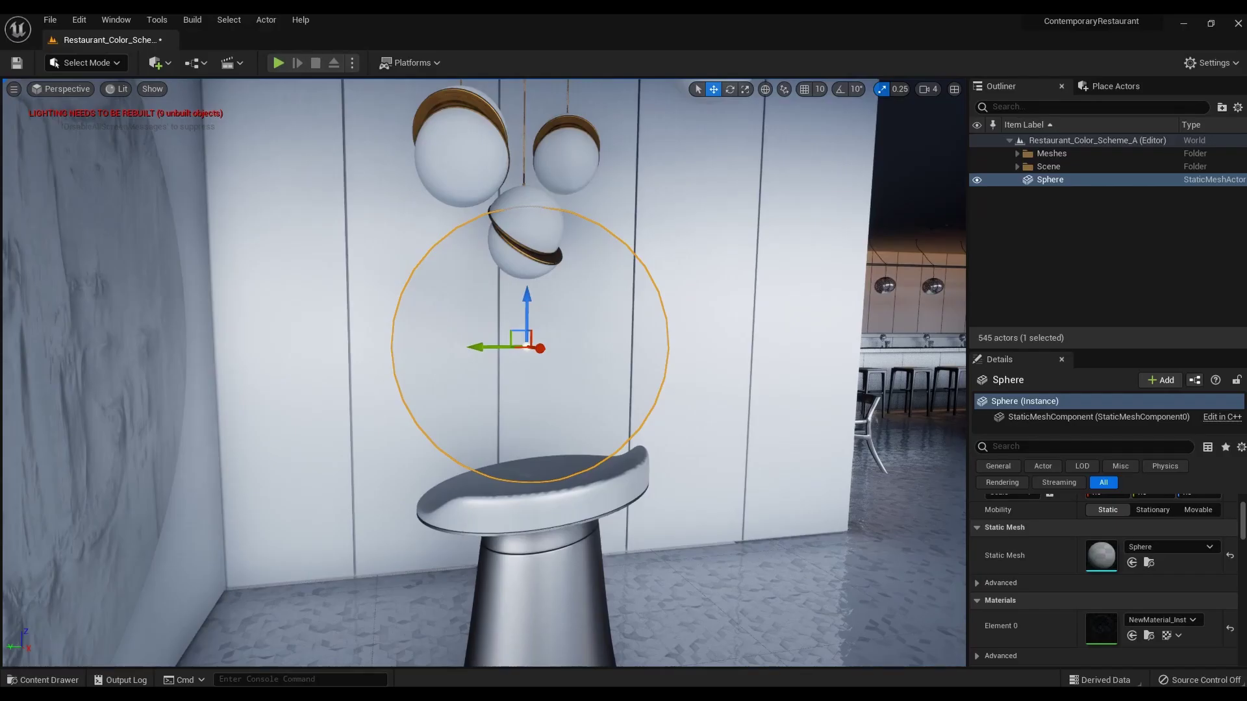
Open the material instance NewMaterial_Inst and raise its Refraction parameter to about 1.94
click(42, 680)
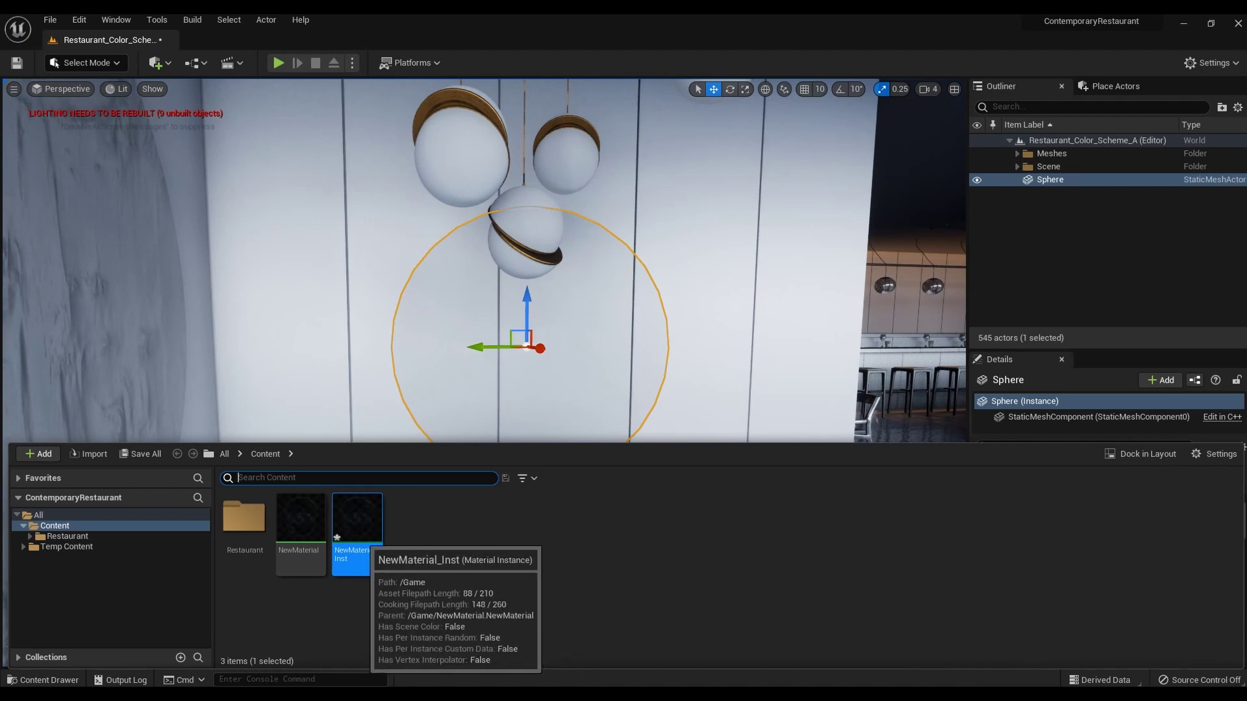
double_click(337, 538)
drag(1056, 272, 1081, 272)
middle_drag(325, 325, 373, 302)
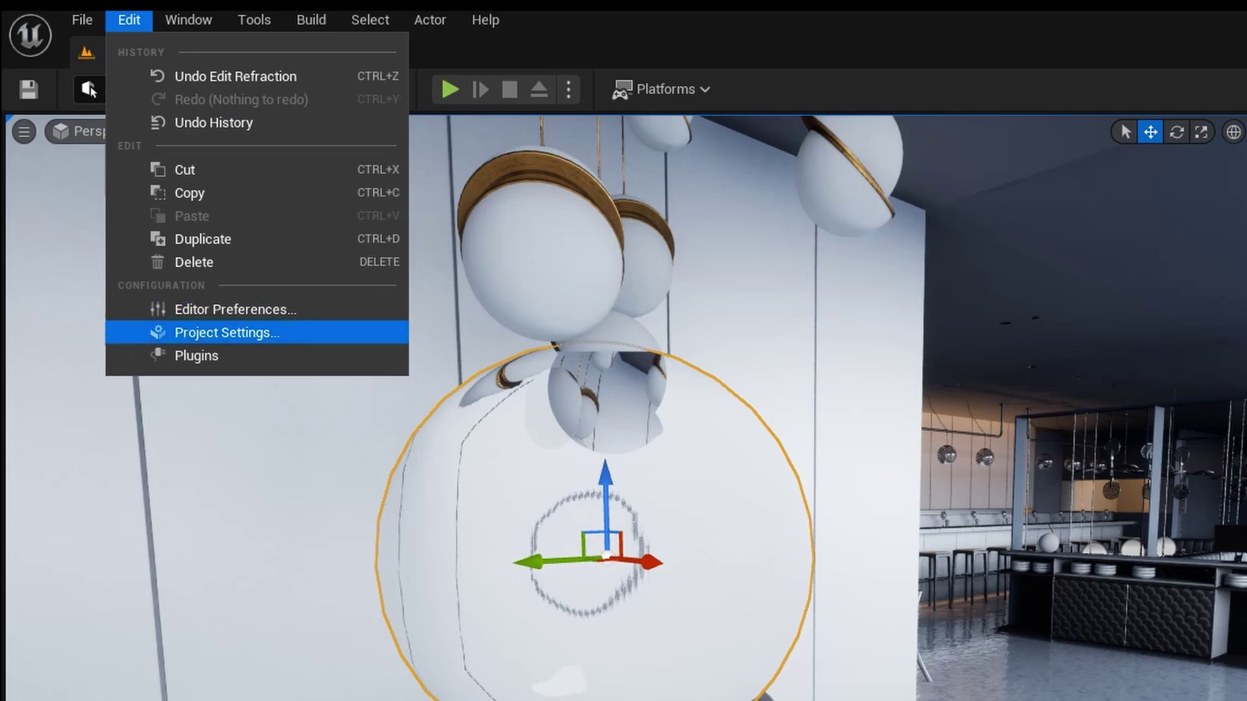
In the project settings for the Windows platform, set the Default RHI to DirectX 12
click(221, 333)
scroll(221, 364, down, 10)
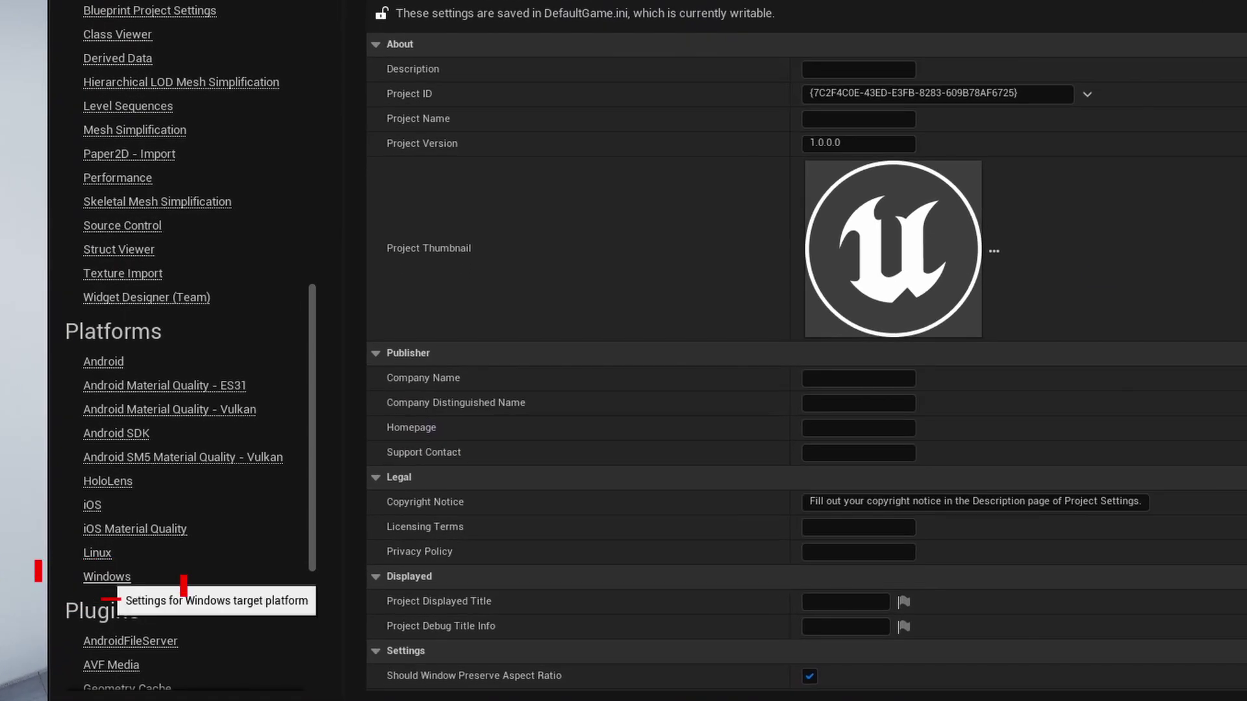
click(148, 571)
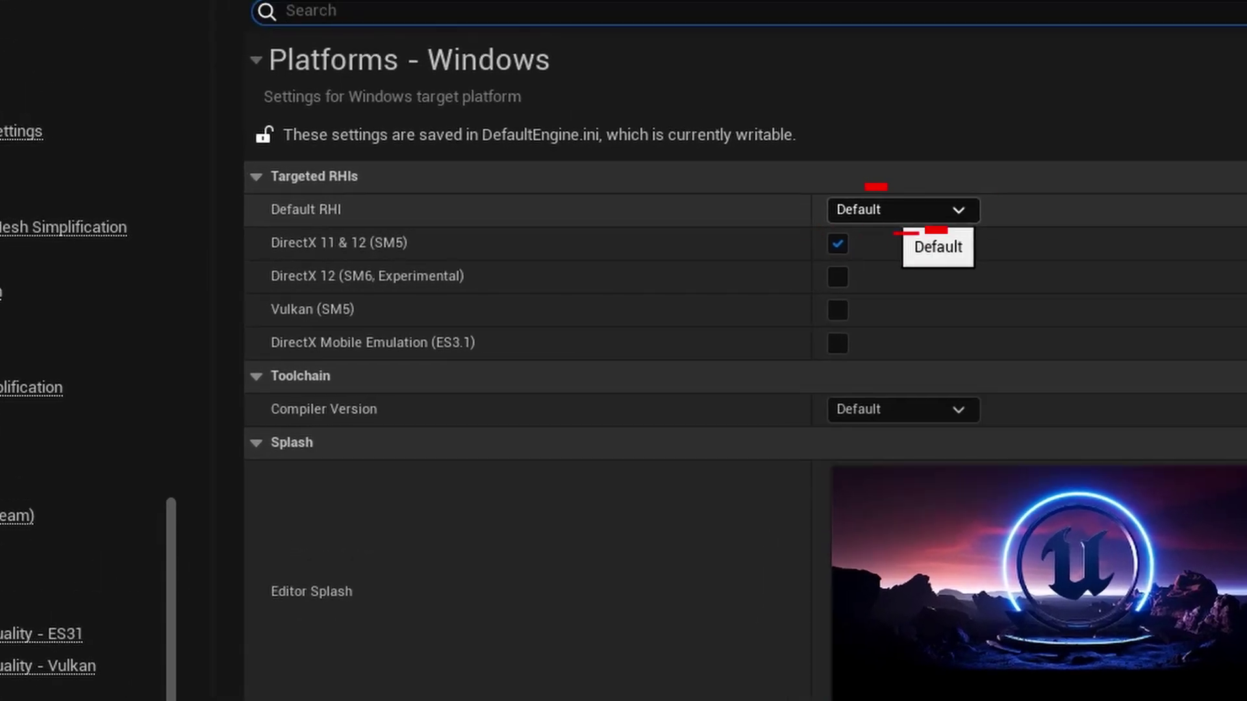
click(903, 209)
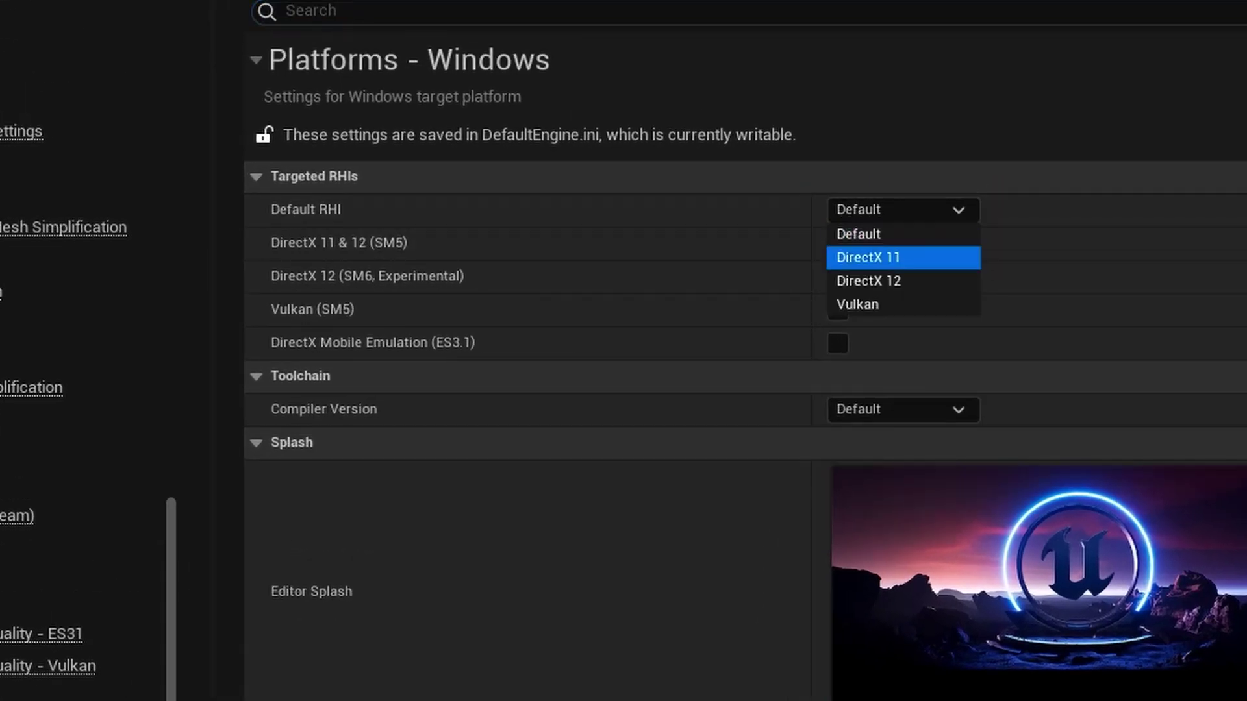
click(869, 281)
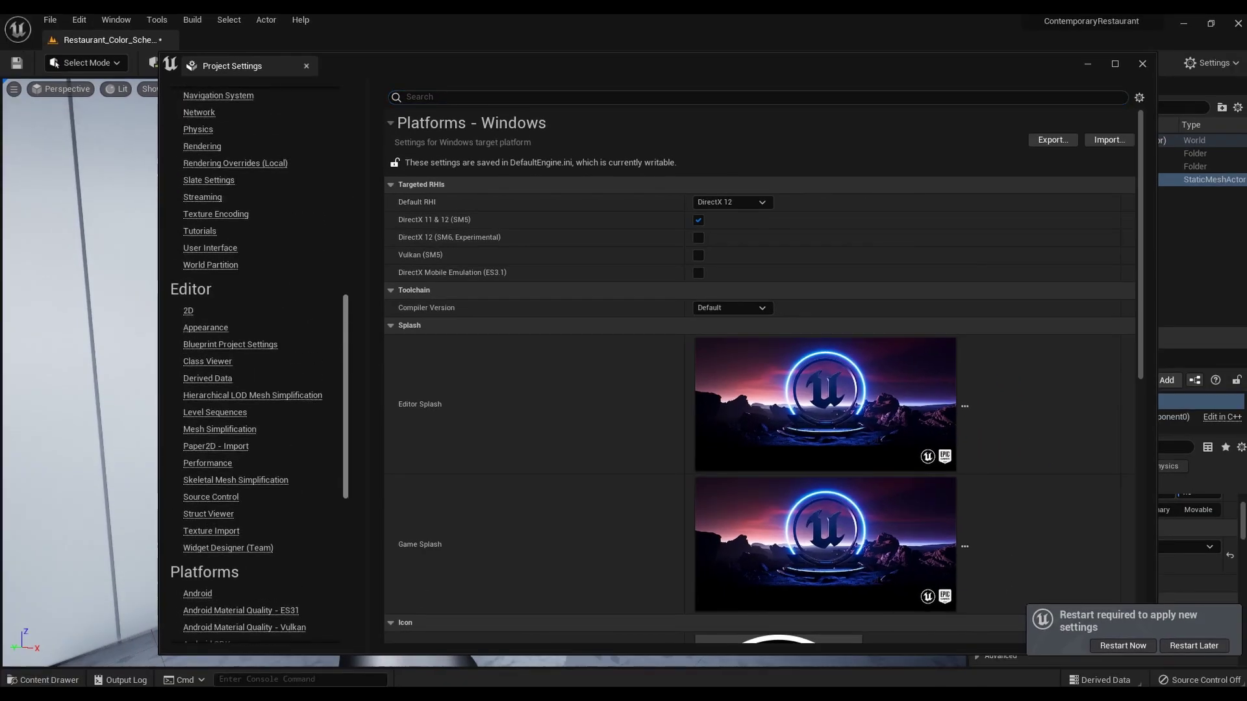
Enable Support Hardware Ray Tracing in the engine's Rendering settings and accept automatically enabling the skin cache
scroll(254, 364, up, 6)
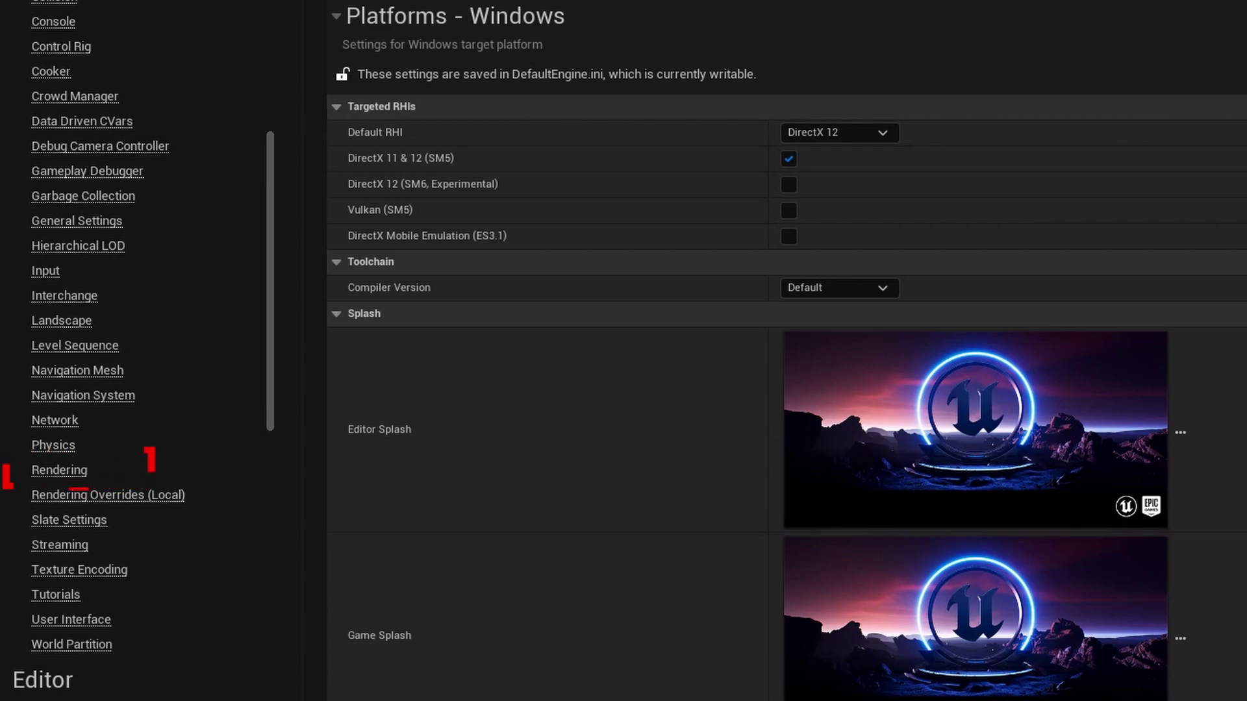
click(65, 470)
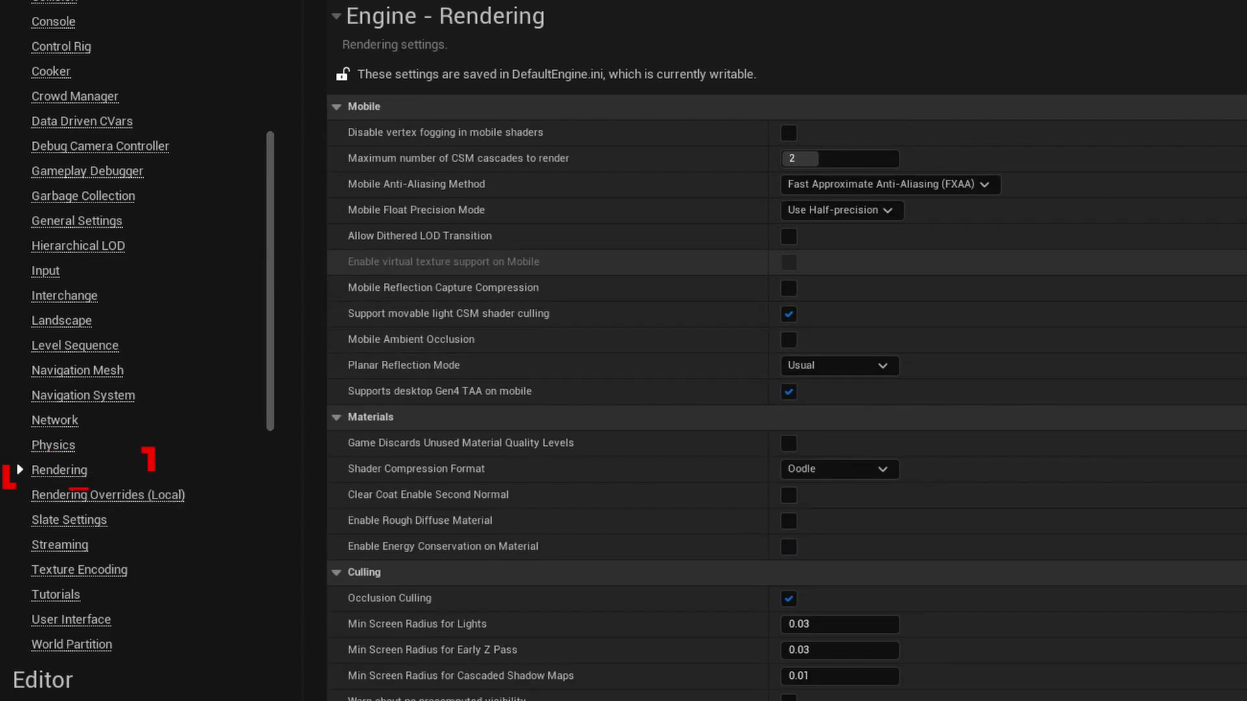
scroll(759, 390, down, 10)
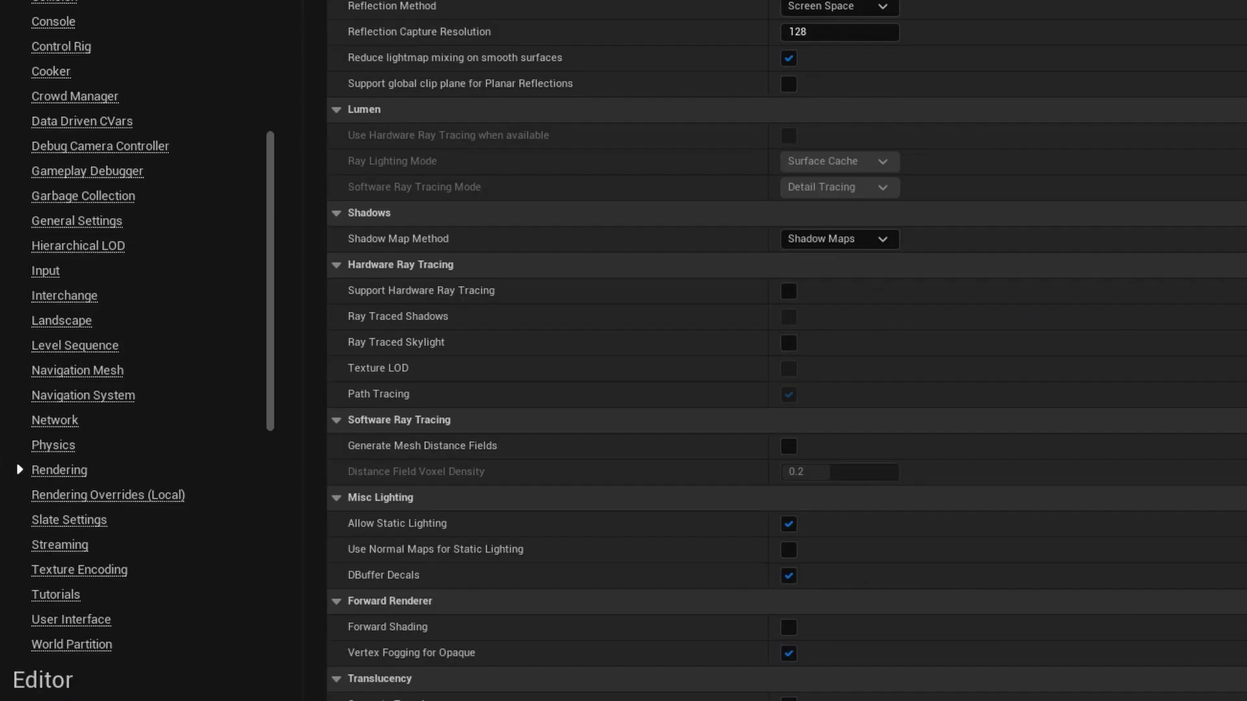
click(788, 291)
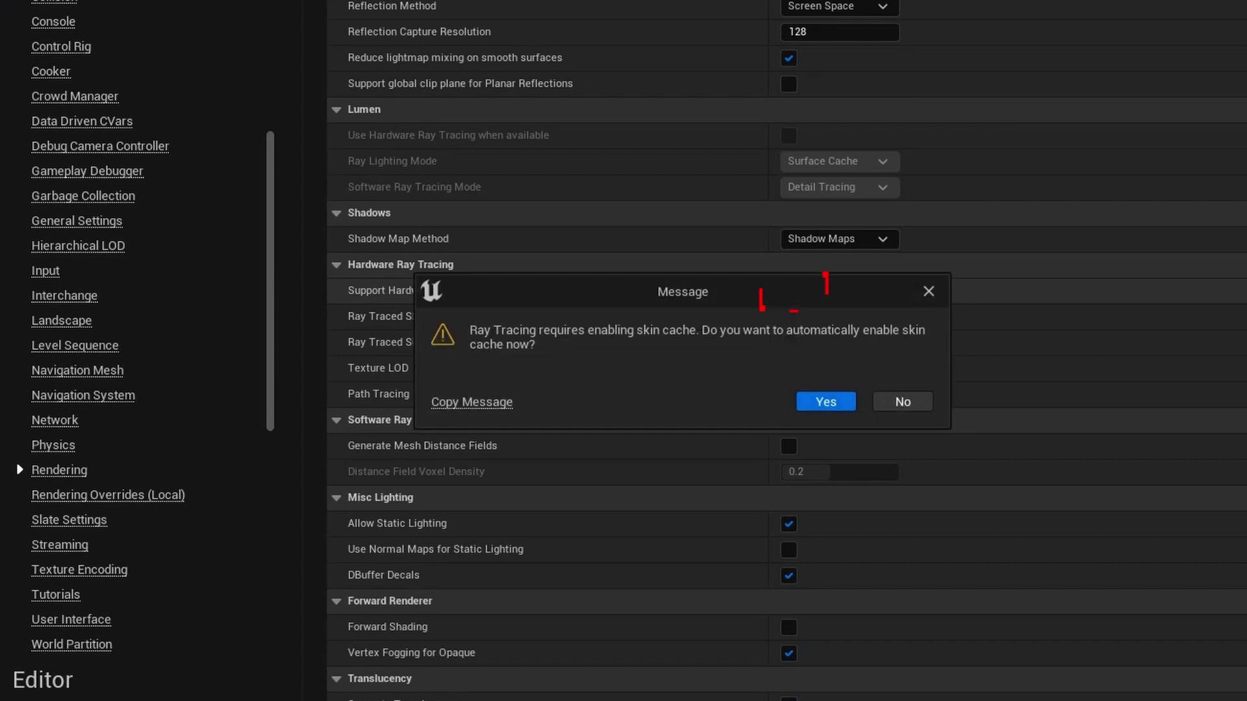
click(823, 401)
Set Shadow Map Method to Virtual Shadow Maps (Beta) with Lumen's hardware ray tracing enabled, and restart the editor to apply the settings
click(838, 239)
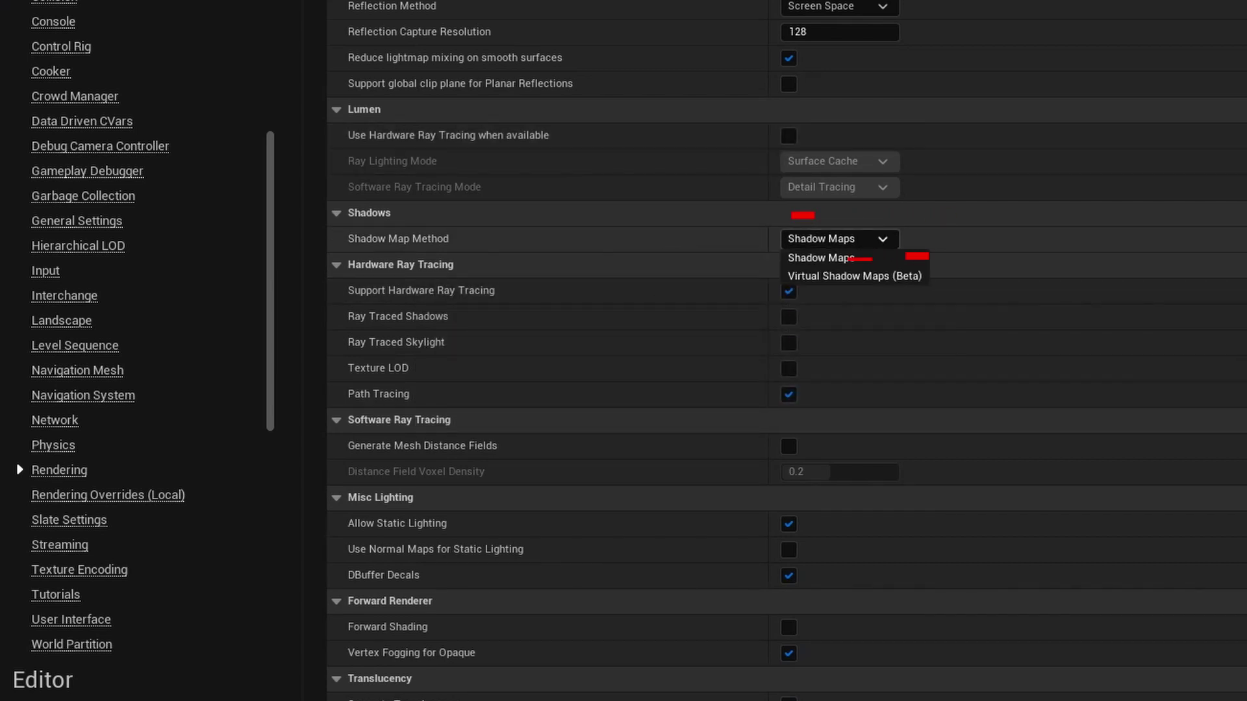
click(854, 276)
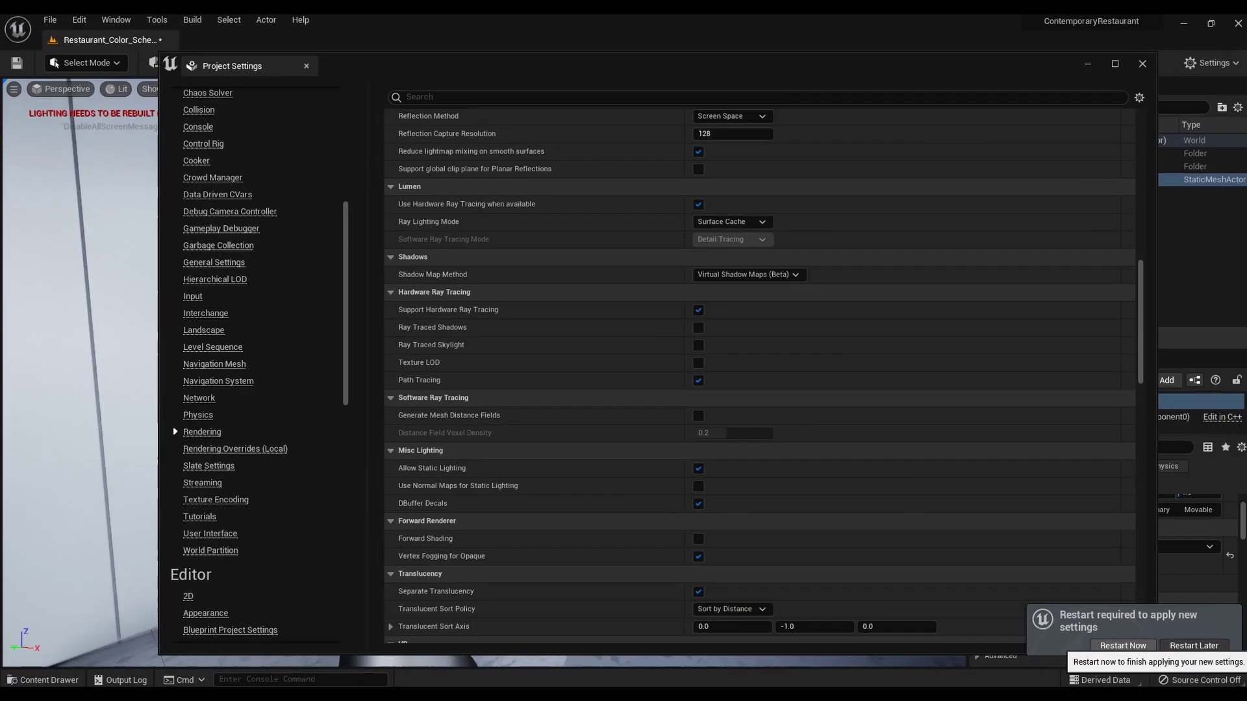
click(1121, 643)
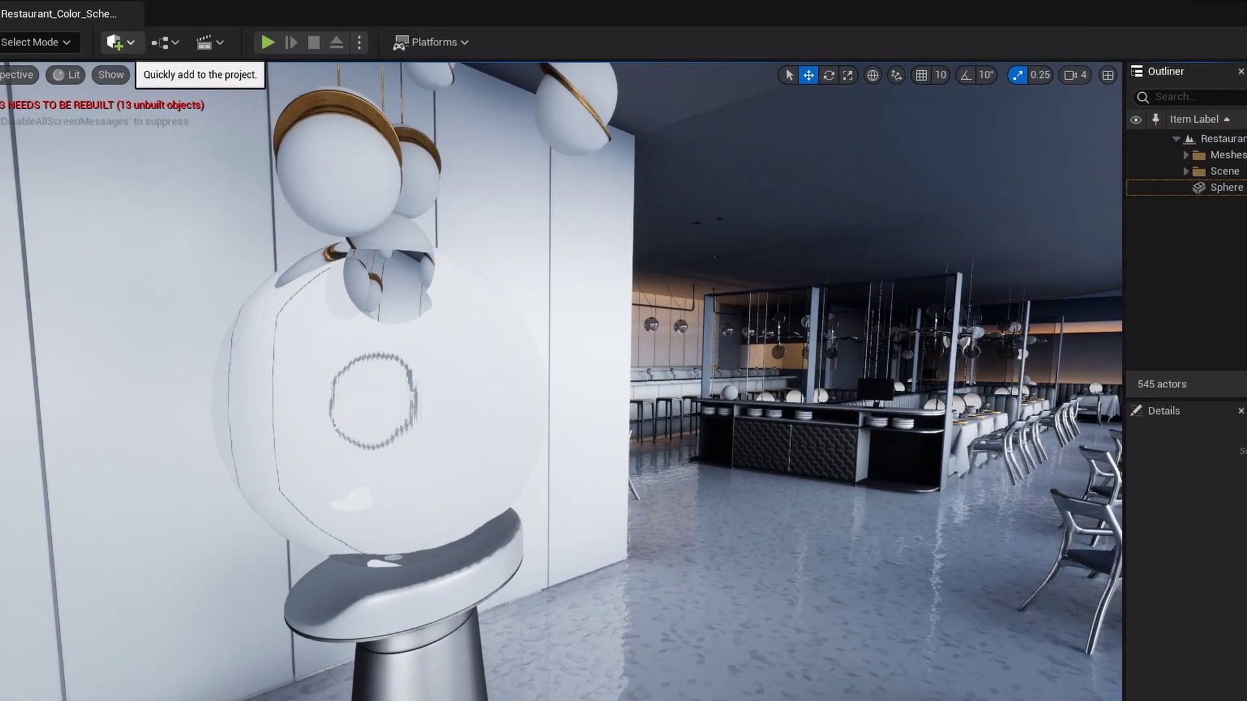
Add a PostProcessVolume to the scene and enable its Infinite Extent (Unbound) option
click(156, 63)
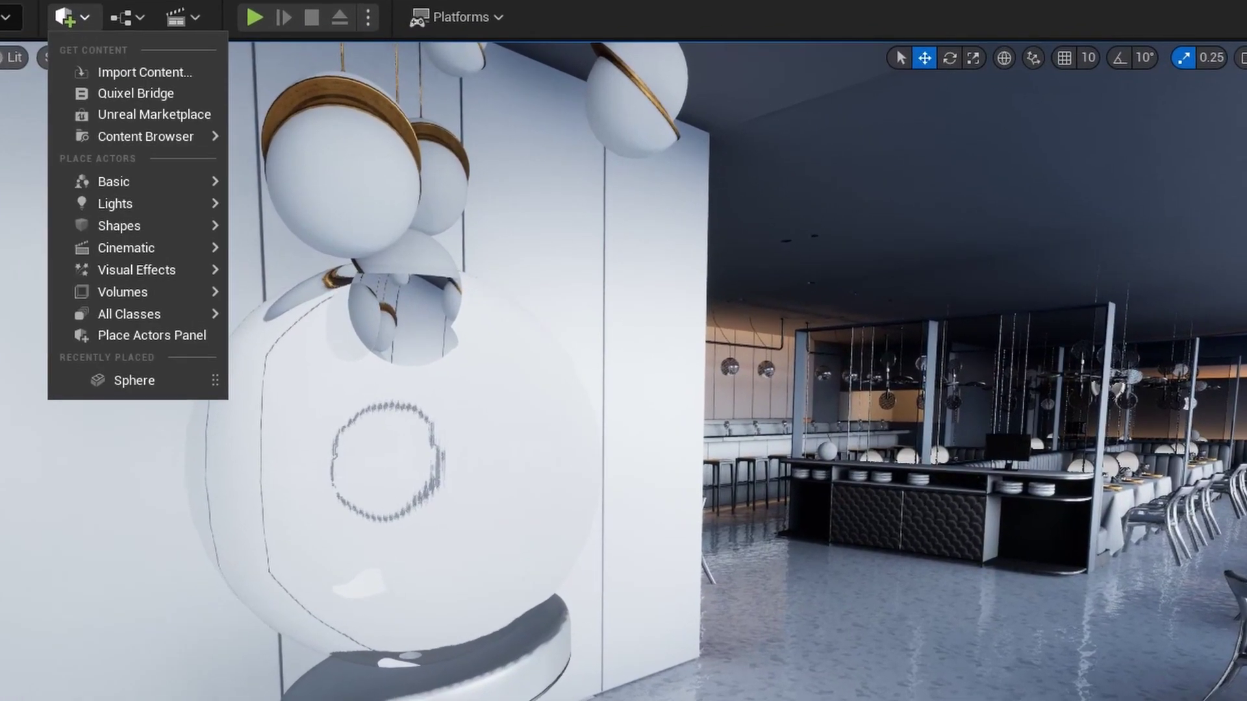
mouse_move(137, 270)
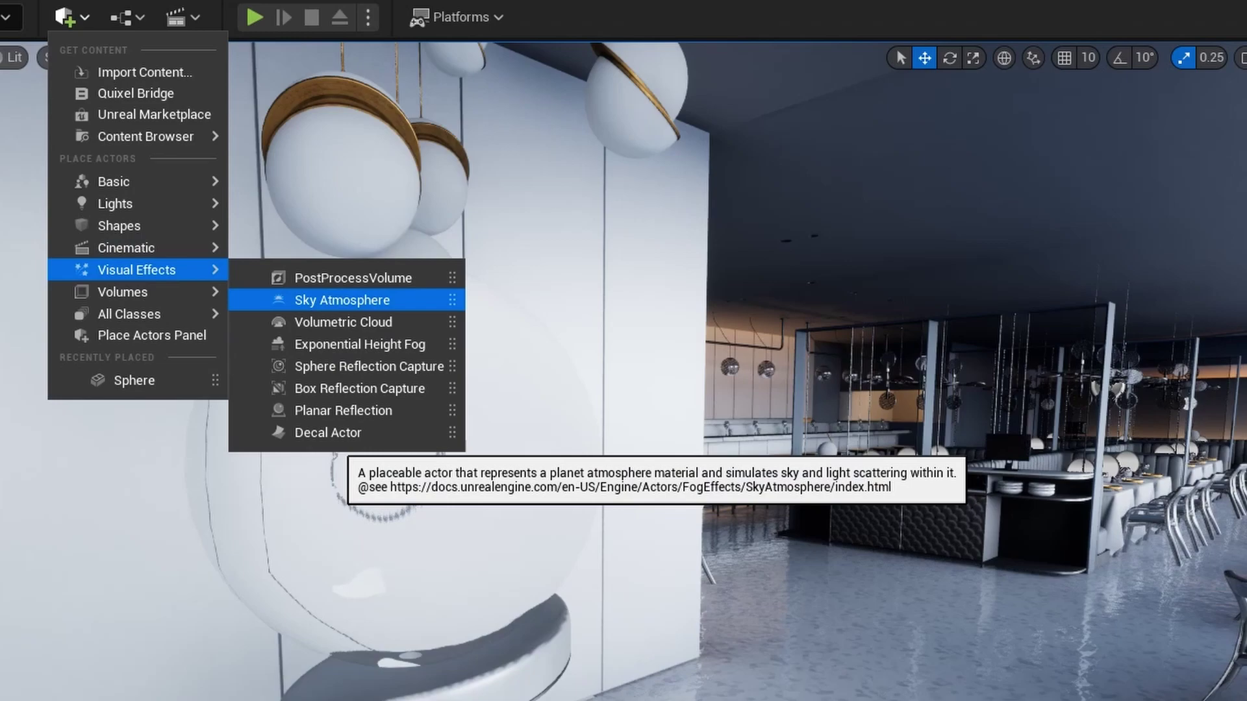
click(353, 278)
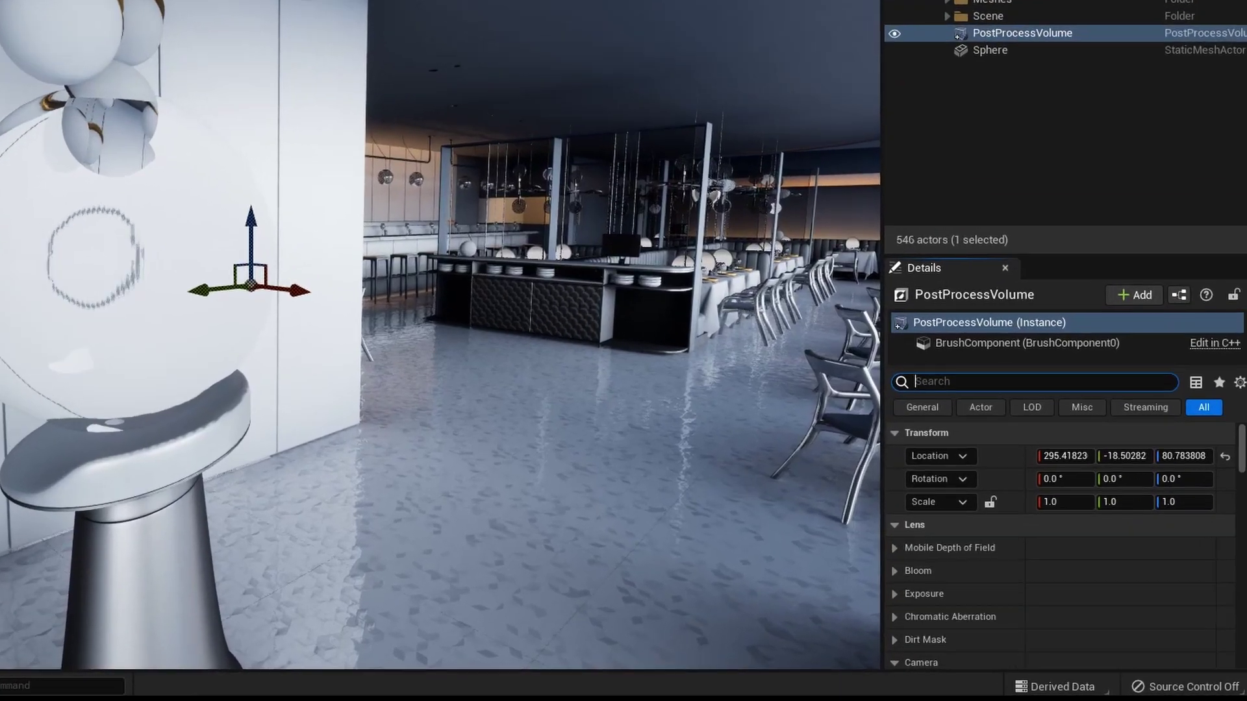
text(un)
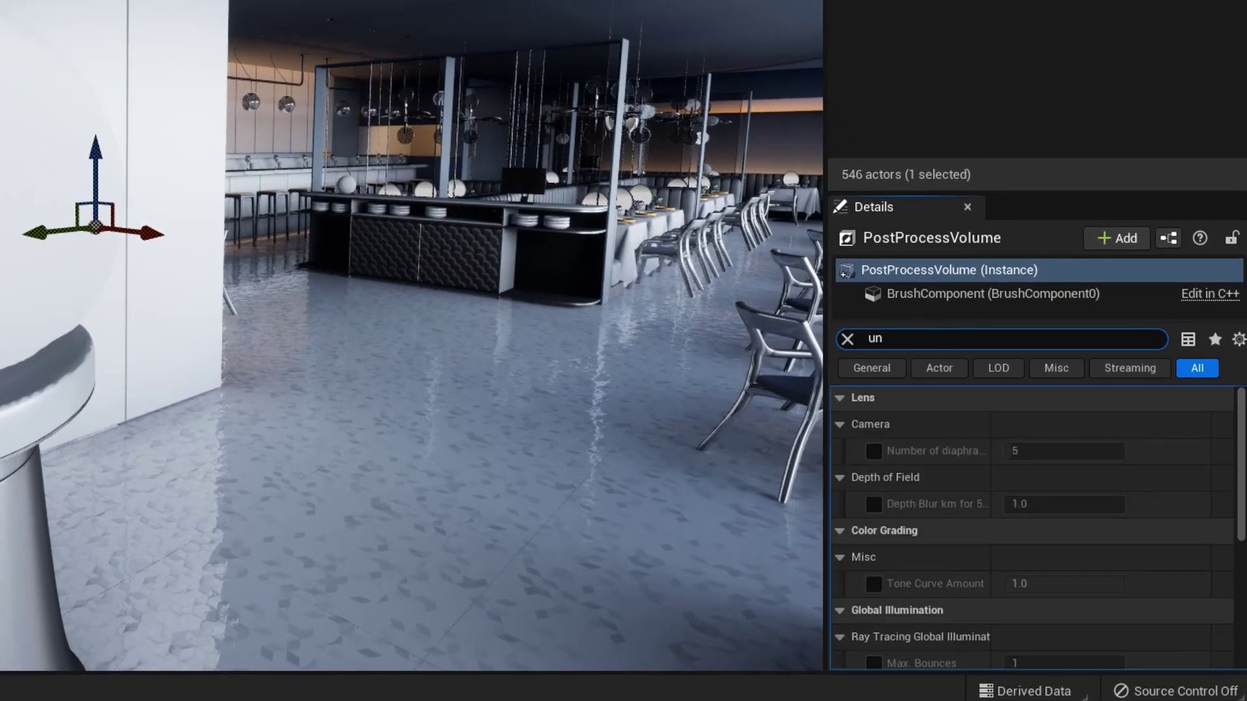
text(bo)
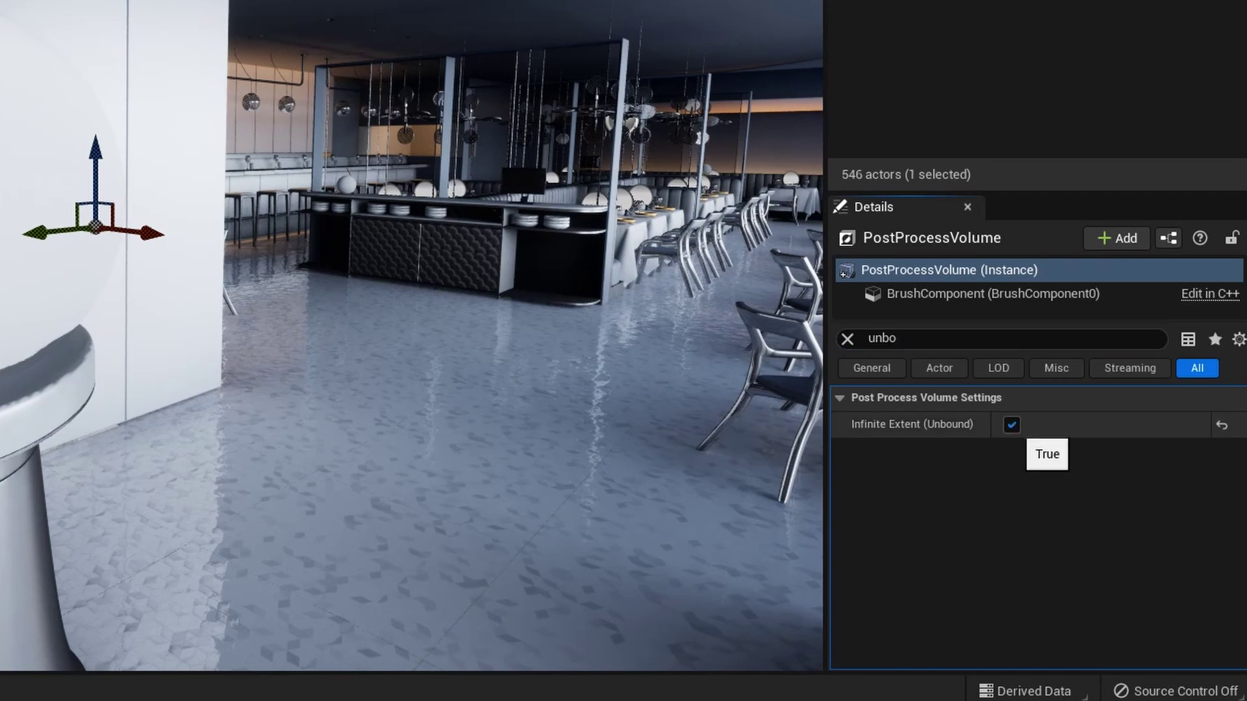
Set the volume's Translucency Type to Ray Tracing and enable the Max Roughness, Max Refraction Rays, Samples Per Pixel, Shadows and Refraction overrides
click(847, 339)
scroll(1039, 507, down, 20)
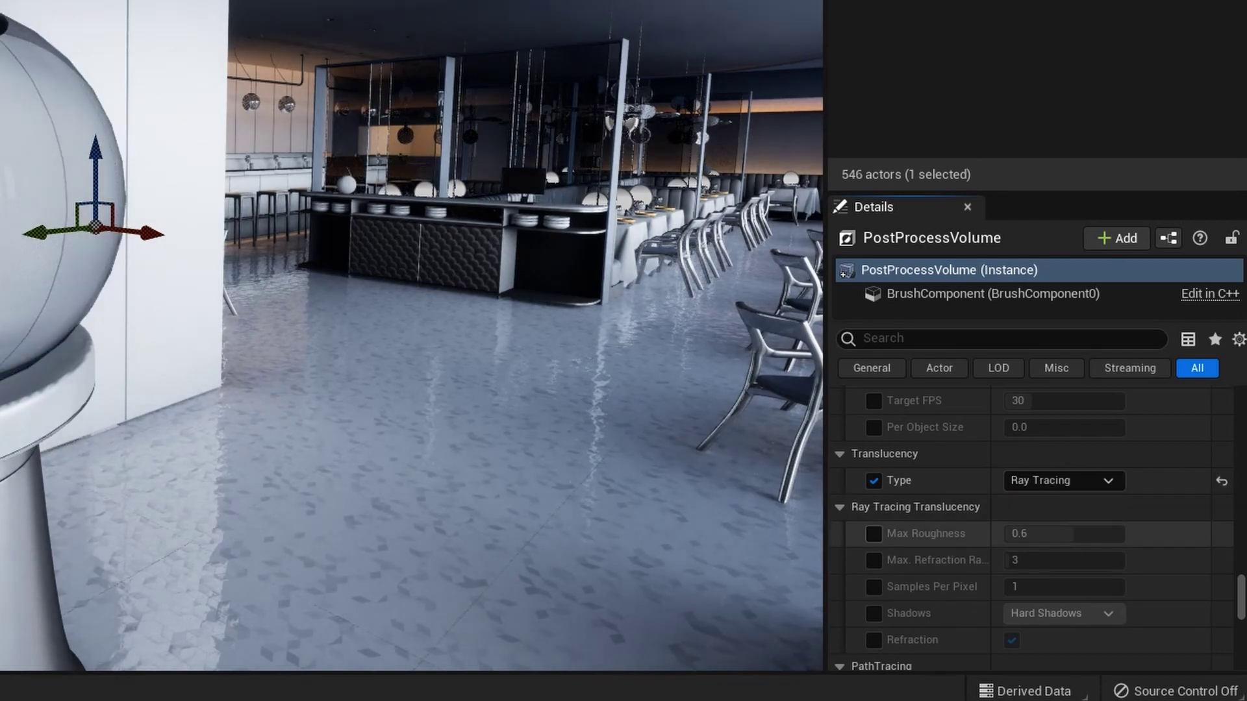
click(873, 534)
click(873, 560)
click(874, 587)
click(874, 613)
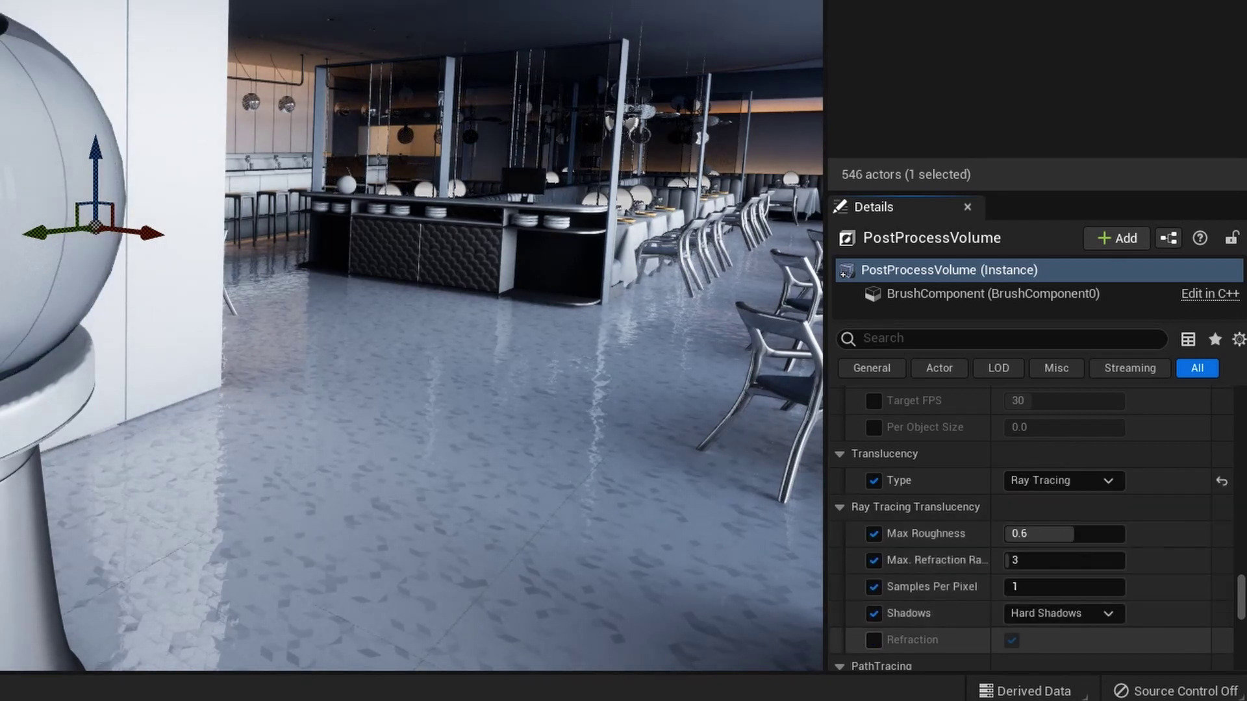
click(874, 640)
scroll(922, 613, down, 1)
Set the Refraction of NewMaterial_Inst to 1.5 and to 2.5 to compare the glass effect on the sphere
right_drag(419, 344, 571, 341)
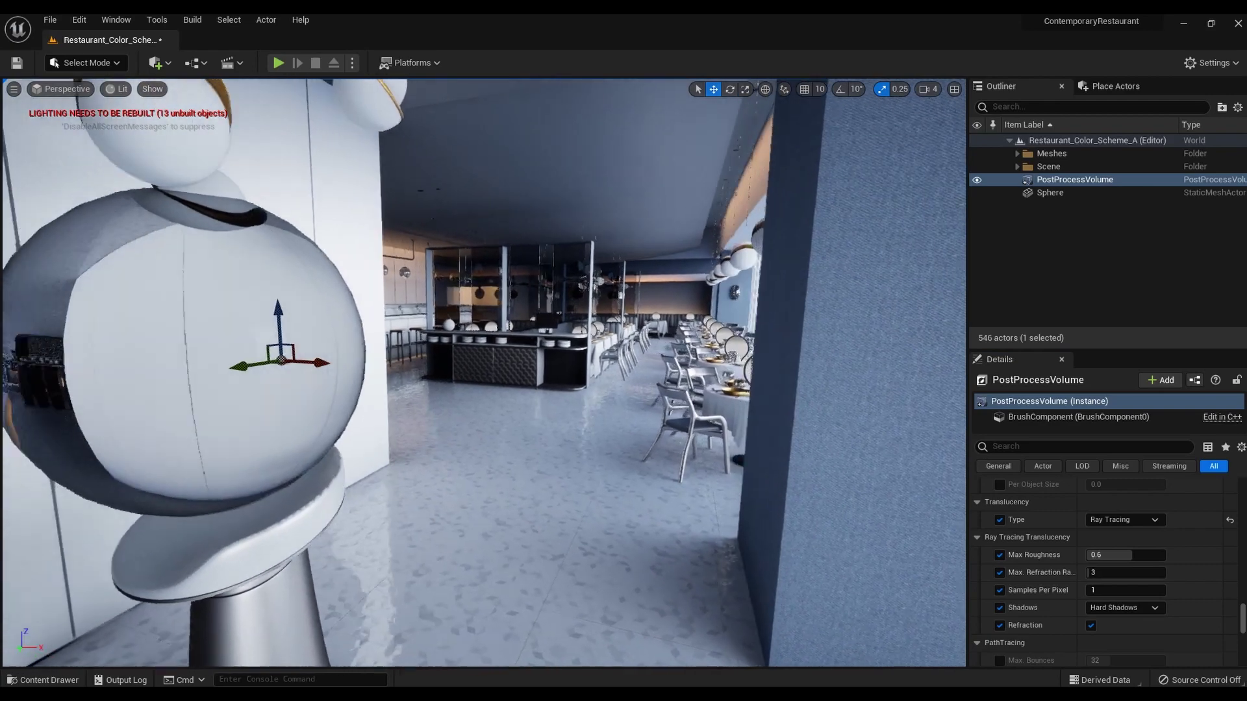
middle_drag(572, 341, 428, 331)
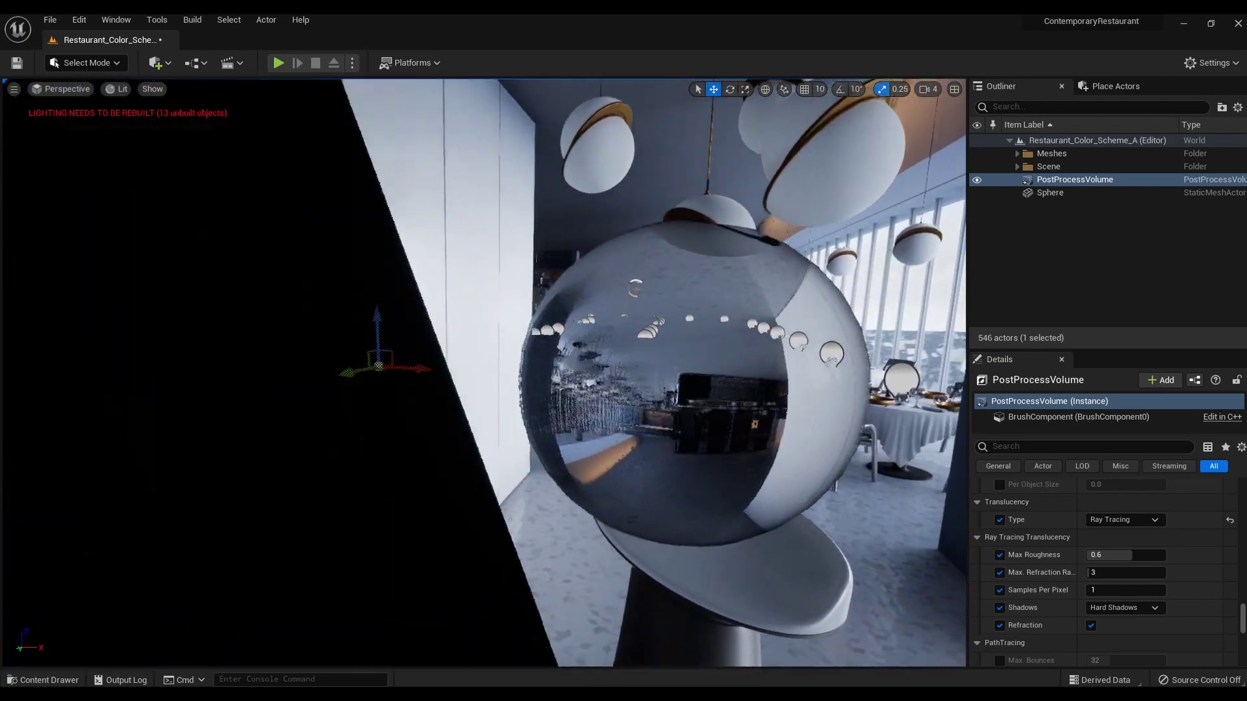
key(w)
key(d)
key(w)
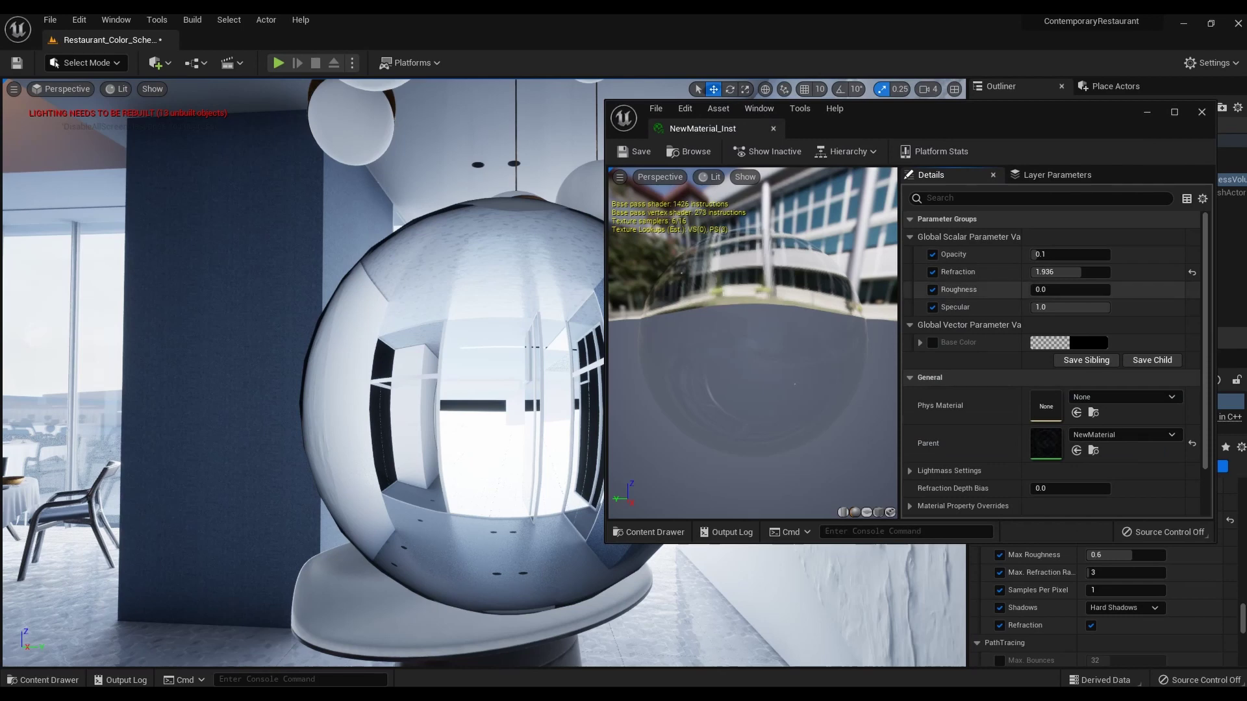
click(1071, 271)
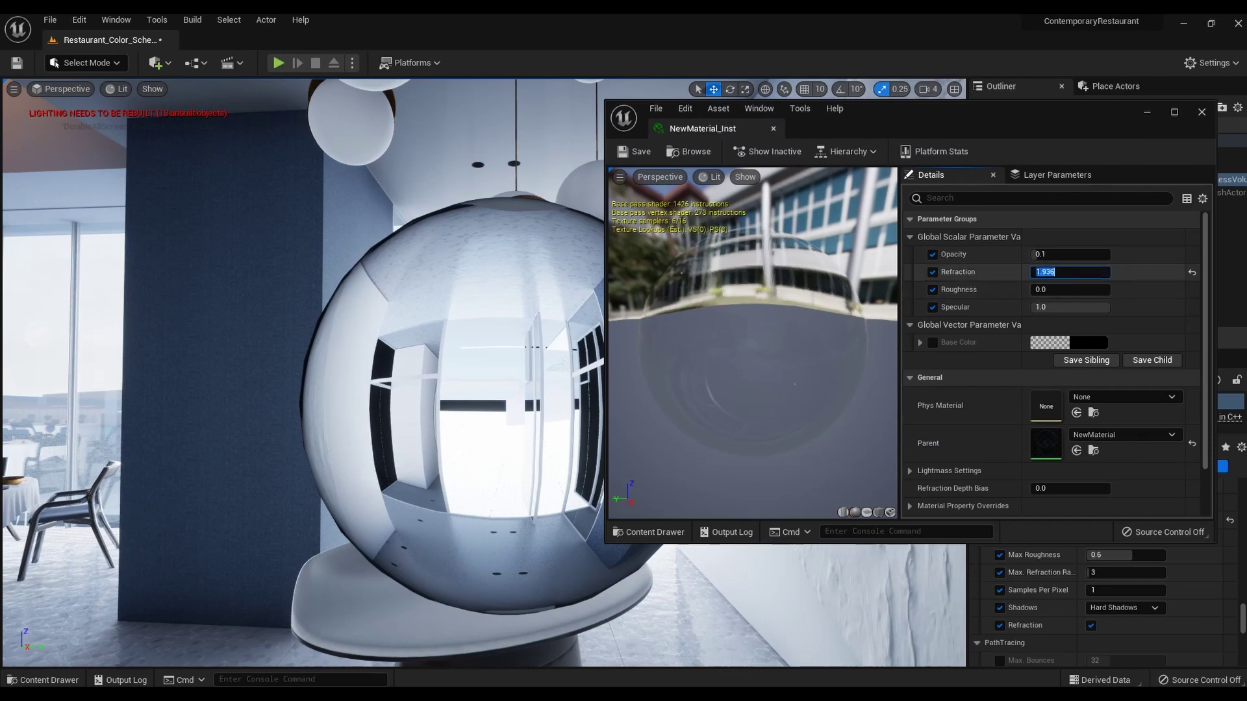
click(1078, 272)
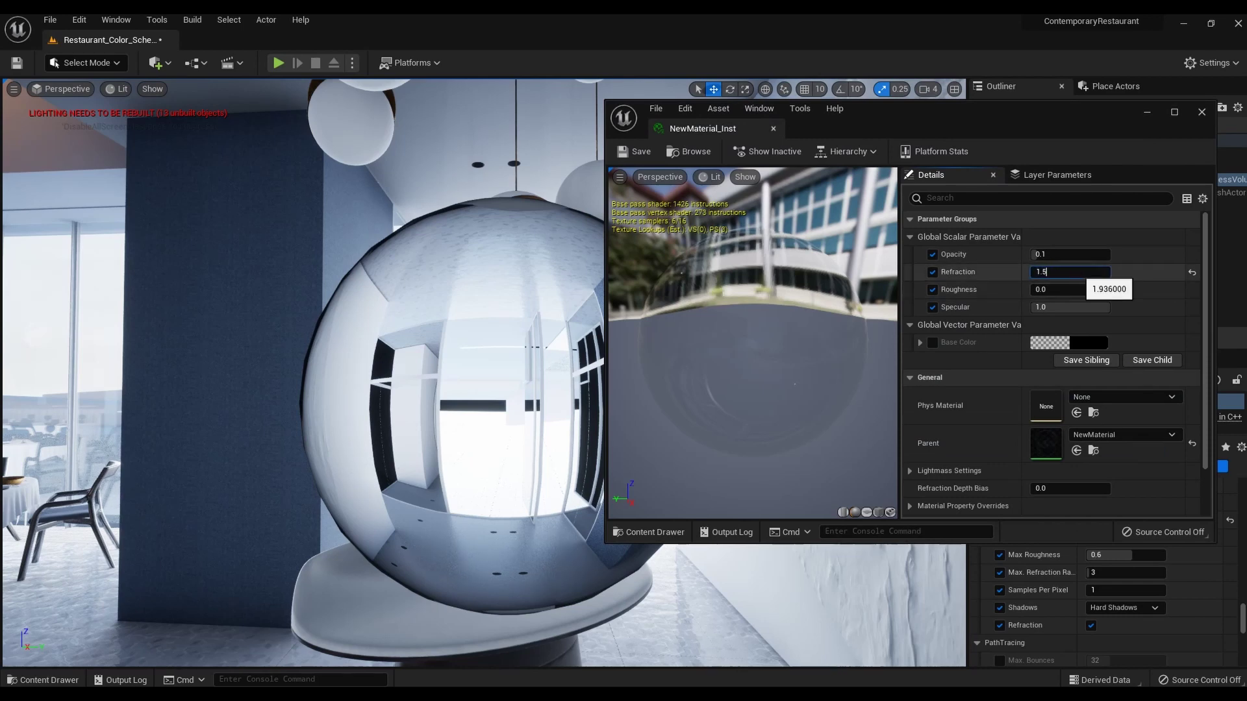
text(1.5)
key(Return)
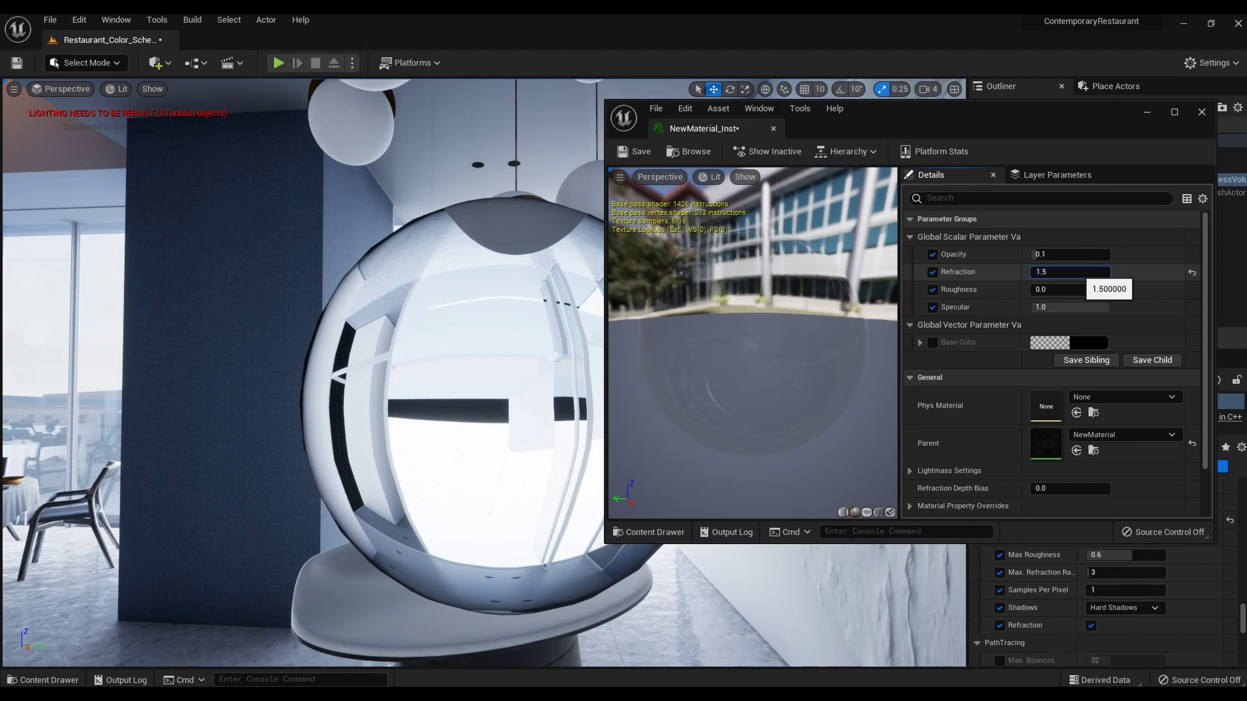
text(2.)
key(Return)
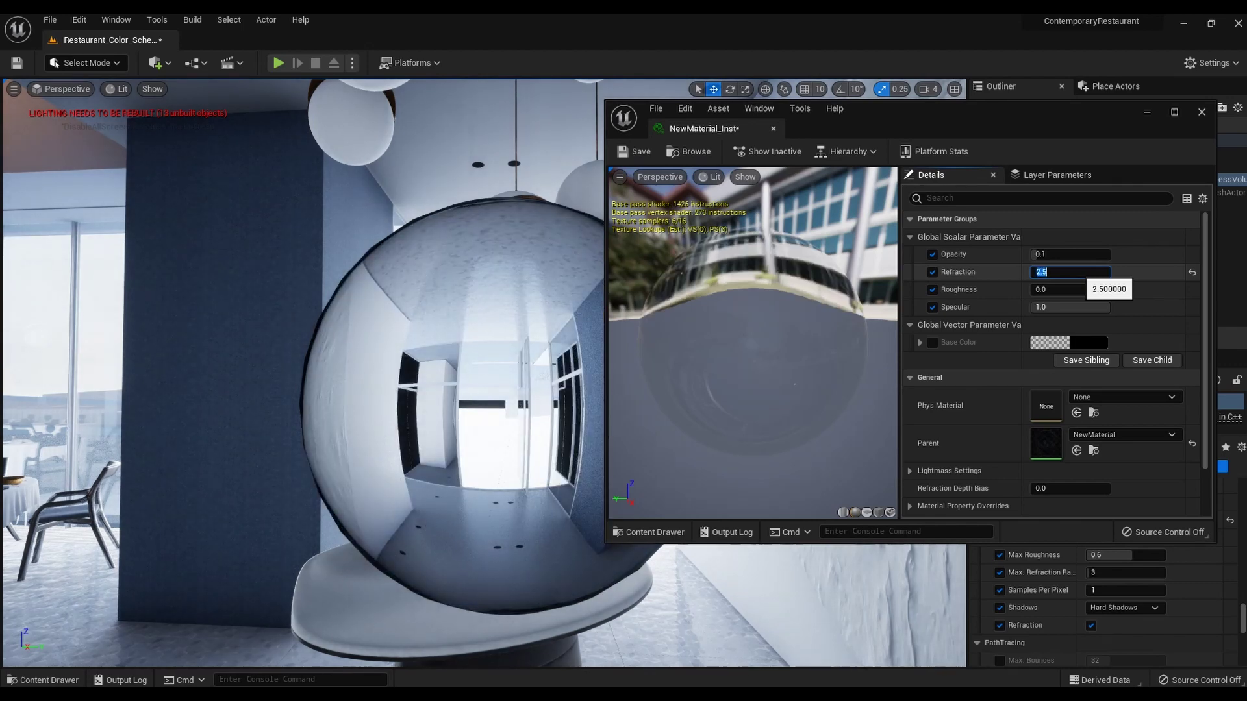